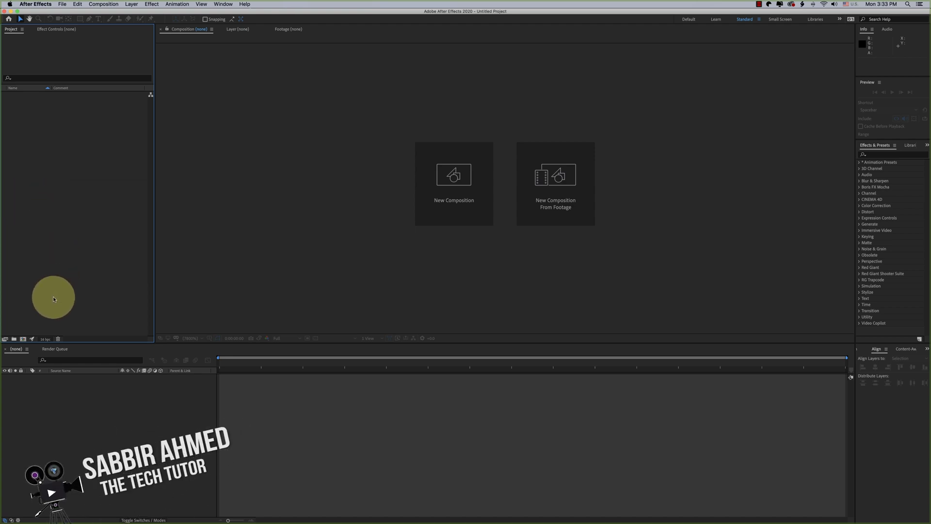
Create a new 1920×1080, 60 fps composition named 'Lesson 03' with a white background
{"action": "left_click", "coordinate": [23, 339]}
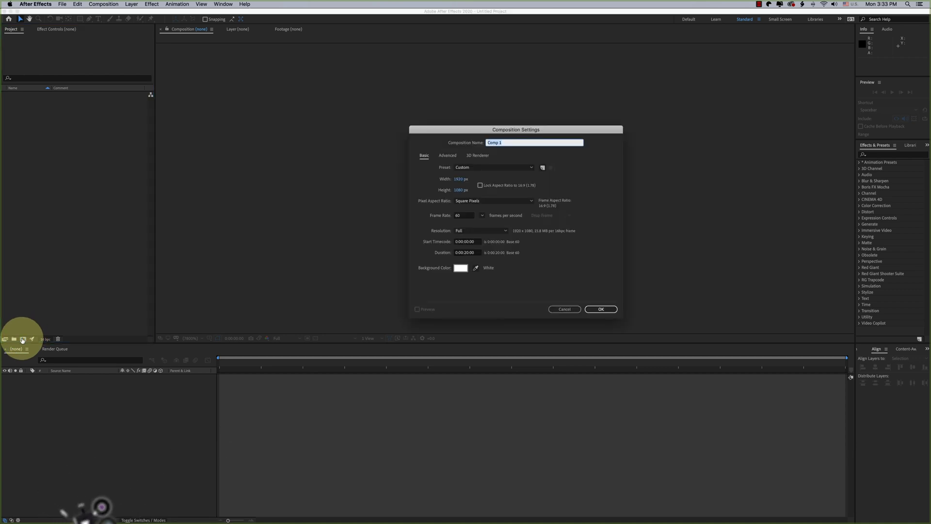
{"action": "type", "text": "Lesson 03"}
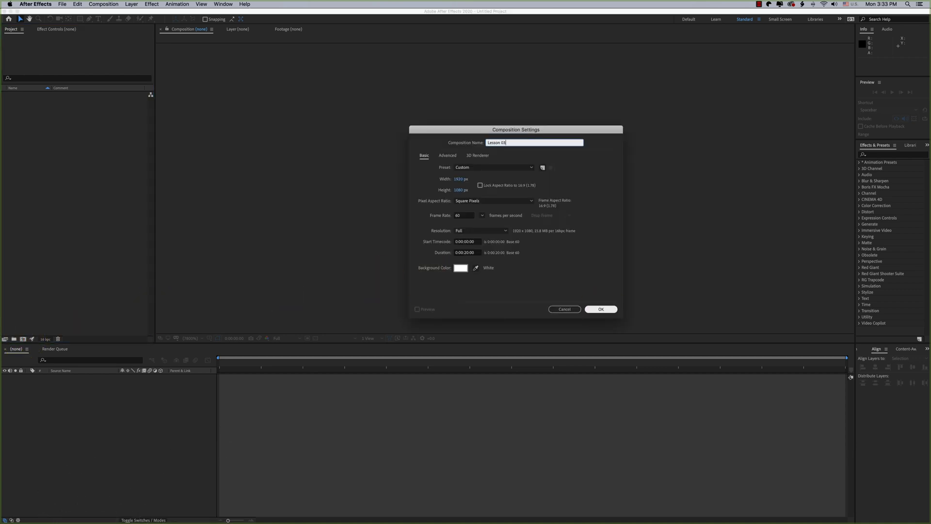
{"action": "key", "text": "Return"}
Import the three mp4 clips from the E03 - Start folder into the project
{"action": "right_click", "coordinate": [40, 155]}
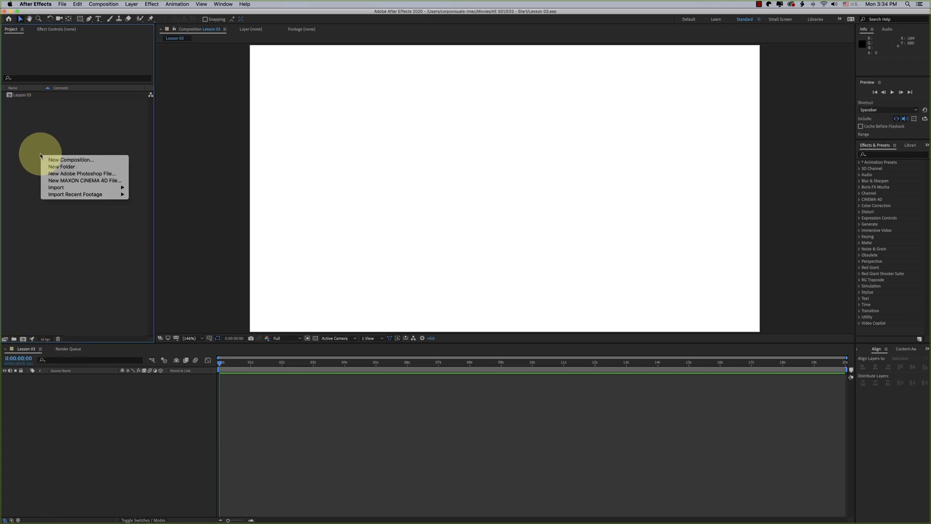
{"action": "mouse_move", "coordinate": [55, 188]}
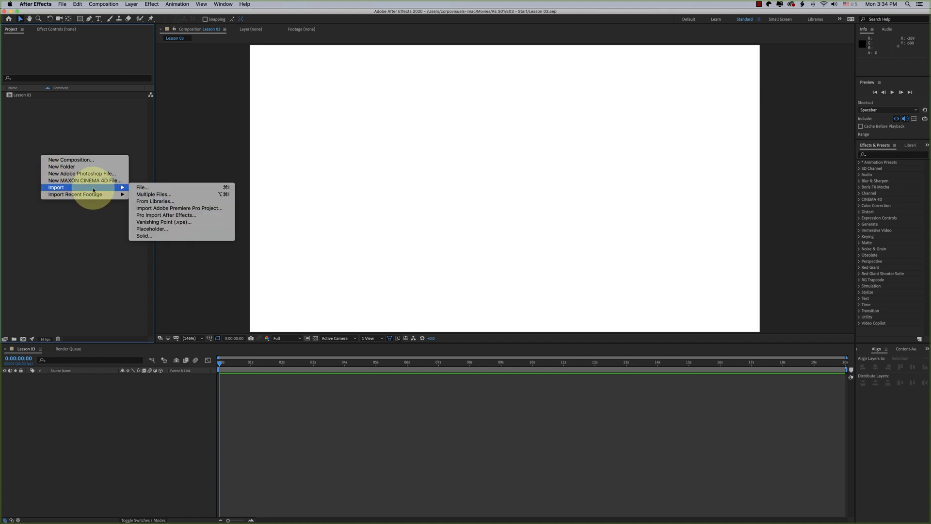
{"action": "left_click", "coordinate": [168, 187]}
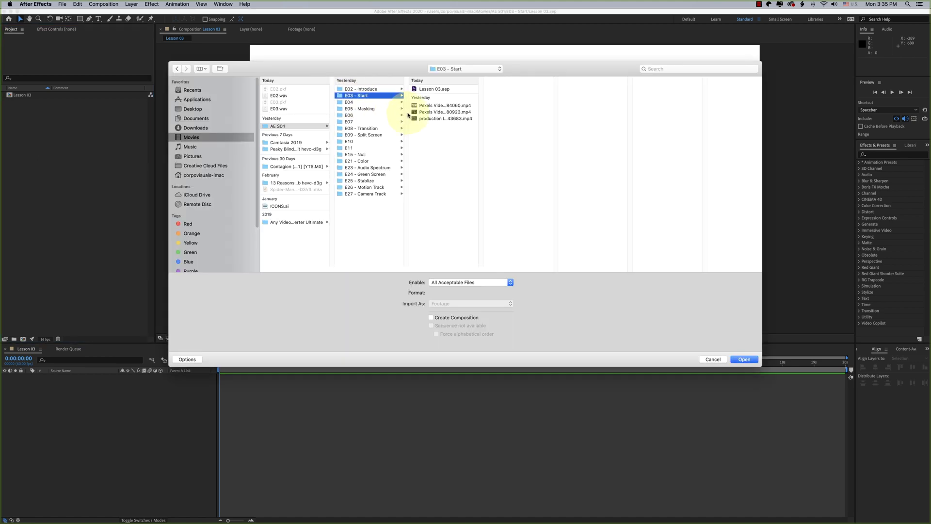
{"action": "left_click", "coordinate": [450, 286]}
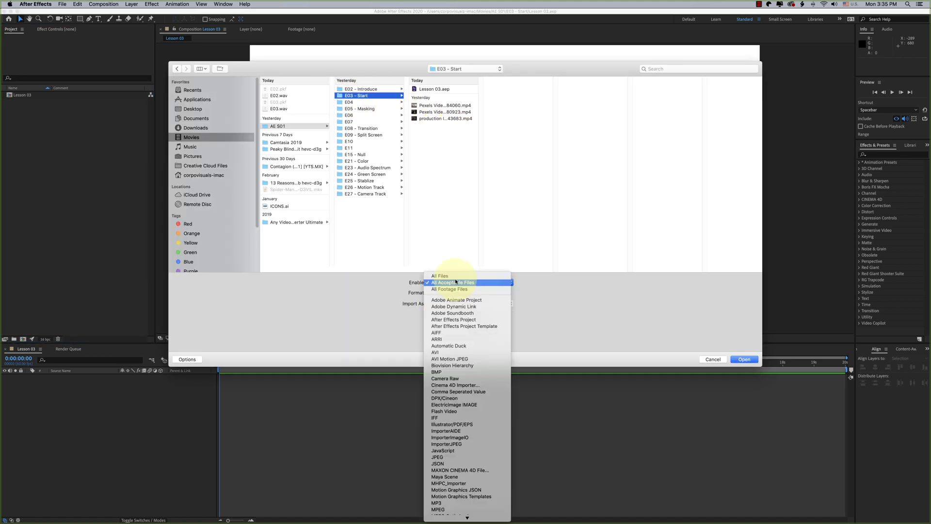
{"action": "left_click", "coordinate": [456, 282]}
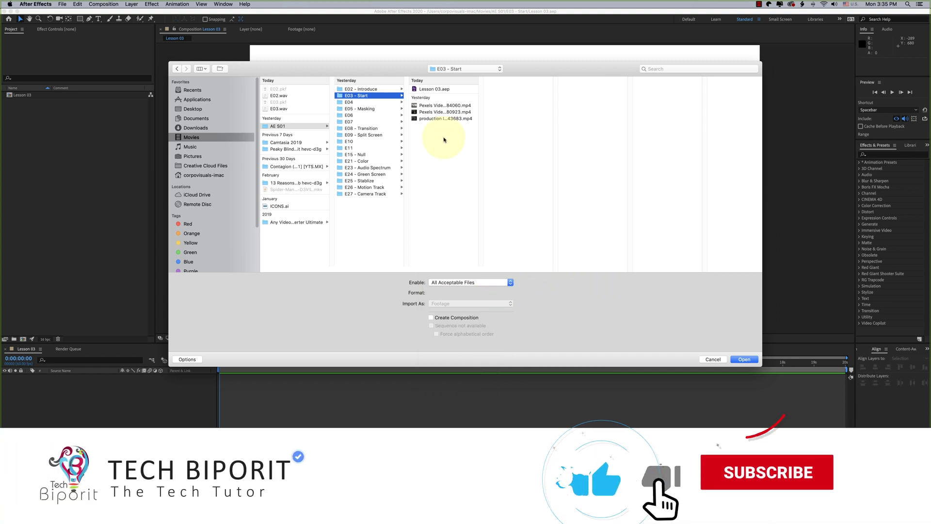
{"action": "left_click", "coordinate": [427, 130]}
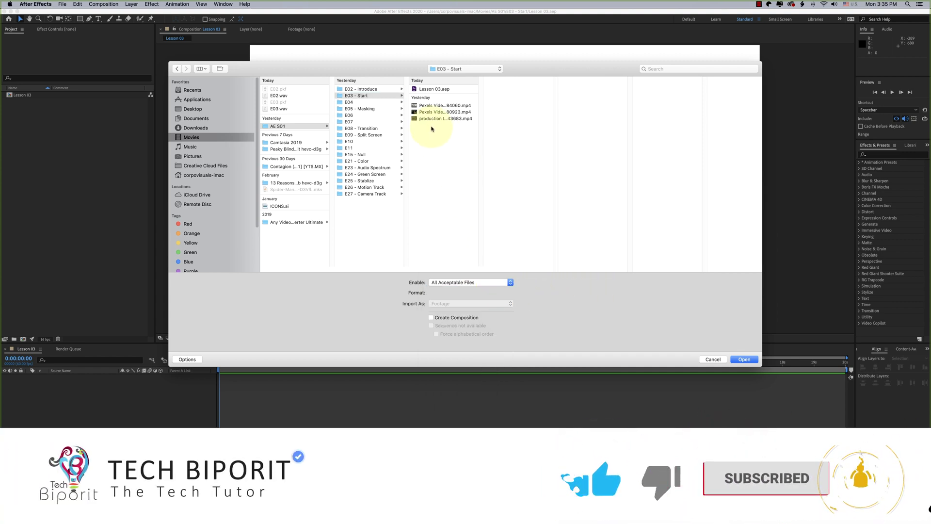
{"action": "left_click_drag", "start_coordinate": [436, 121], "coordinate": [422, 104]}
{"action": "left_click", "coordinate": [746, 359]}
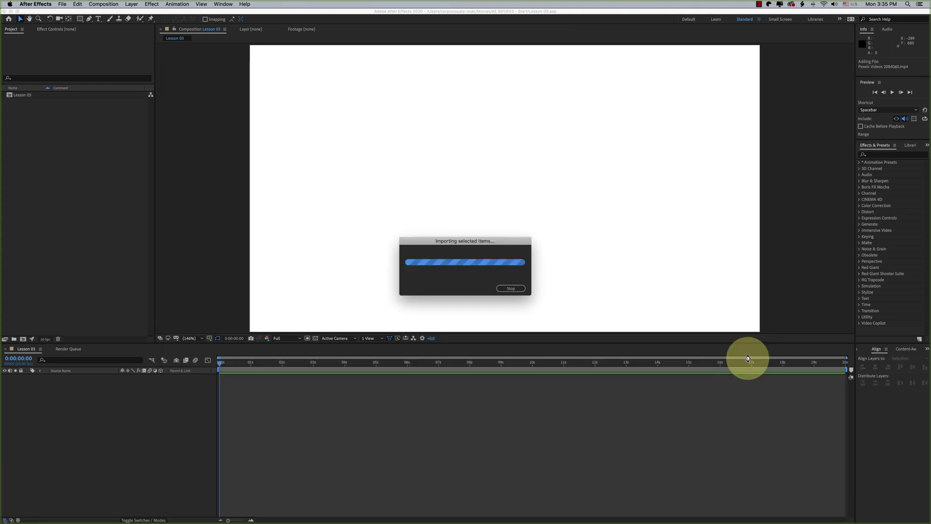
{"action": "double_click", "coordinate": [112, 238]}
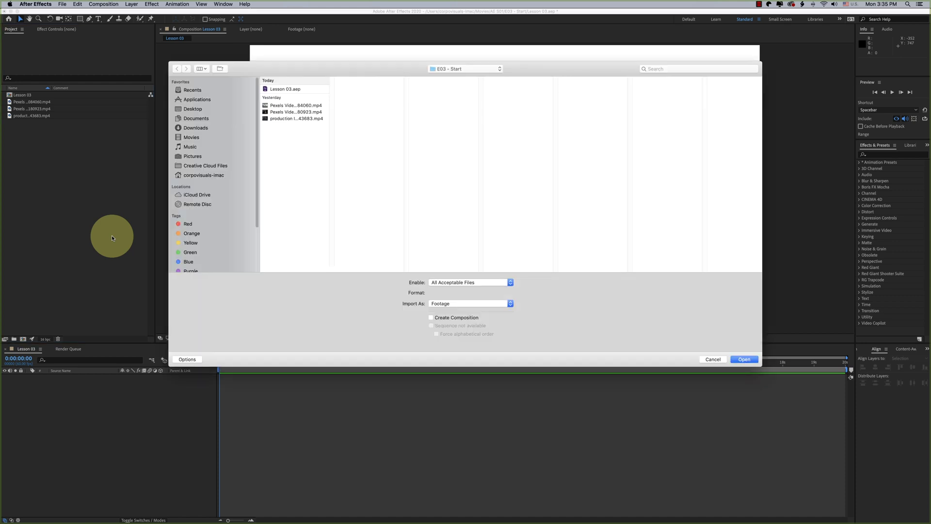
{"action": "key", "text": "Escape"}
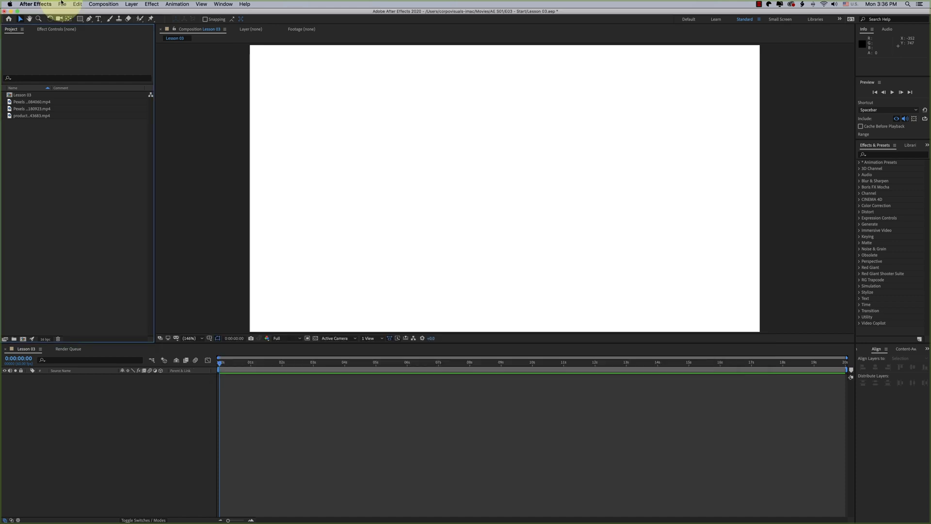
Drag the three mp4 clips from Finder into the Project panel, then drag in Sample.psd
{"action": "left_click", "coordinate": [62, 3]}
{"action": "mouse_move", "coordinate": [73, 101]}
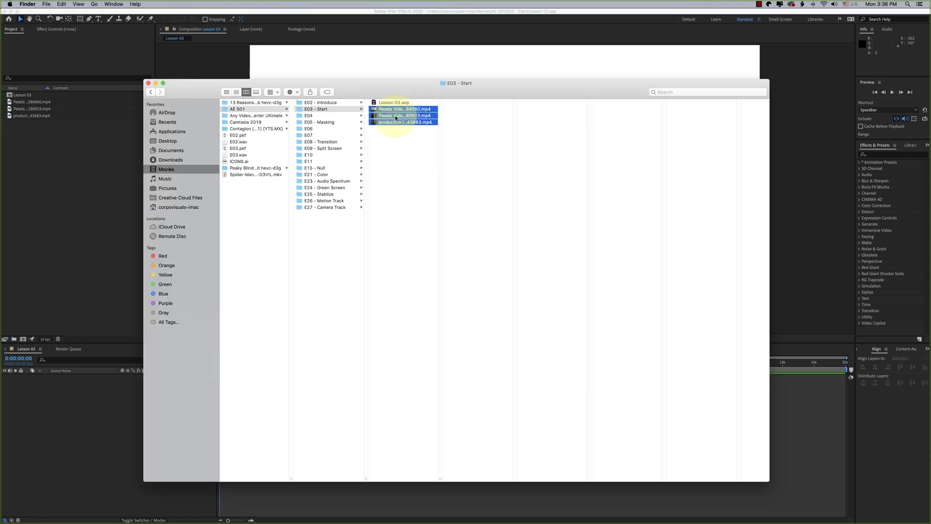
{"action": "left_click_drag", "start_coordinate": [395, 117], "coordinate": [82, 251]}
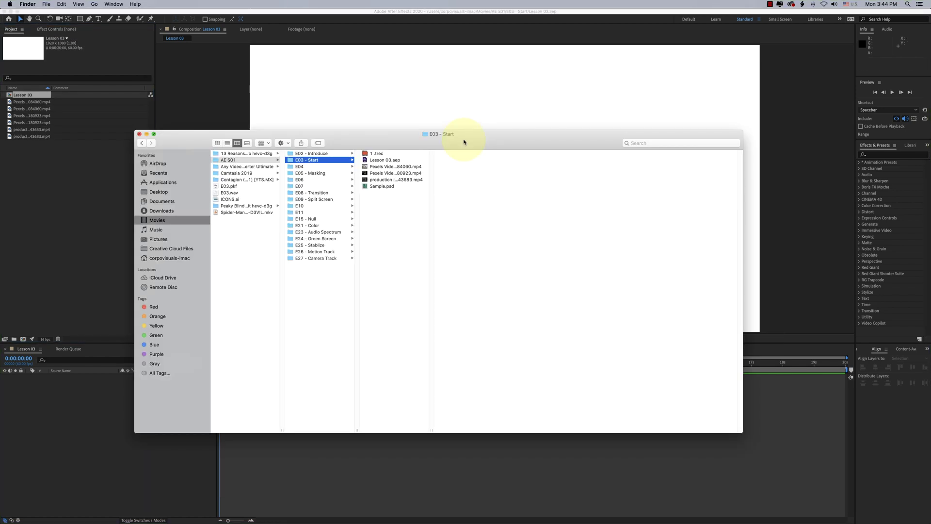
{"action": "left_click", "coordinate": [370, 187]}
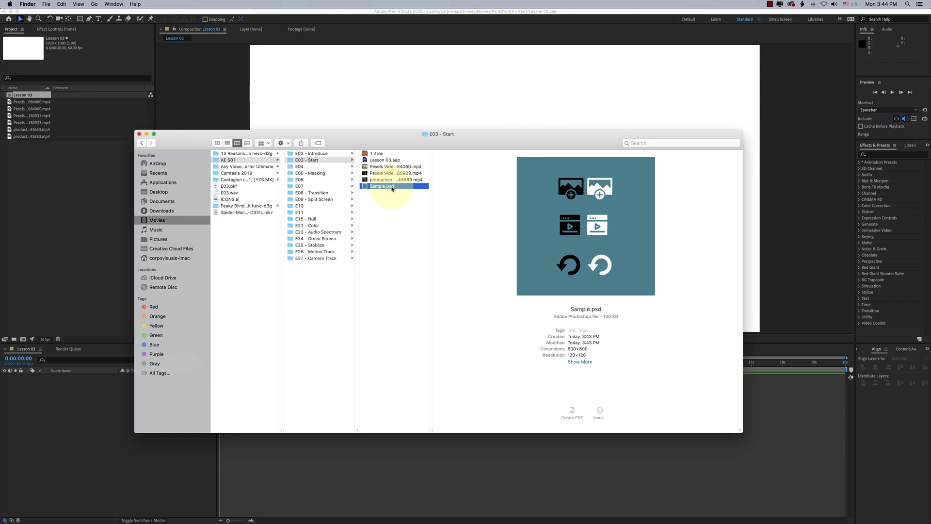
{"action": "left_click_drag", "start_coordinate": [398, 187], "coordinate": [67, 208]}
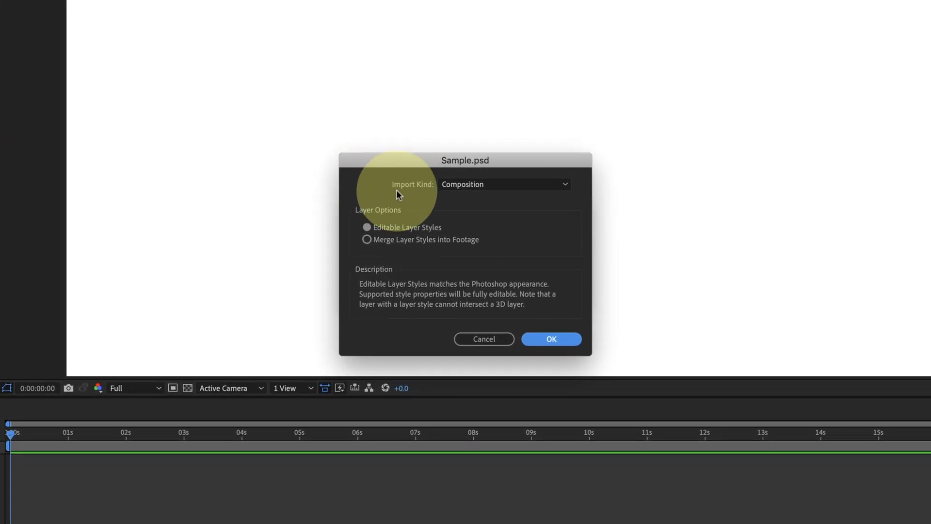
Import Sample.psd as Footage with Merged Layers
{"action": "left_click", "coordinate": [512, 184]}
{"action": "left_click", "coordinate": [496, 205]}
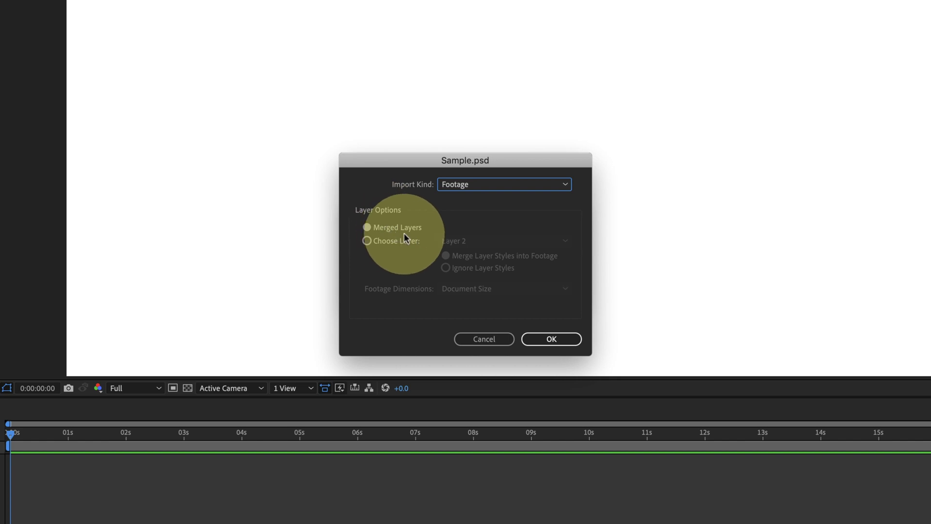
{"action": "left_click", "coordinate": [533, 337]}
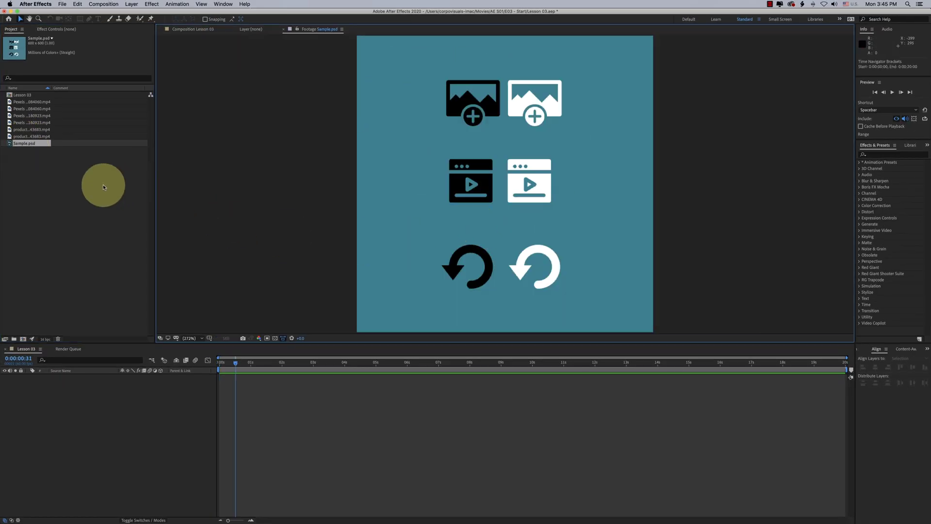
Import Sample.psd again, this time with Import Kind set to Composition
{"action": "left_click", "coordinate": [10, 142]}
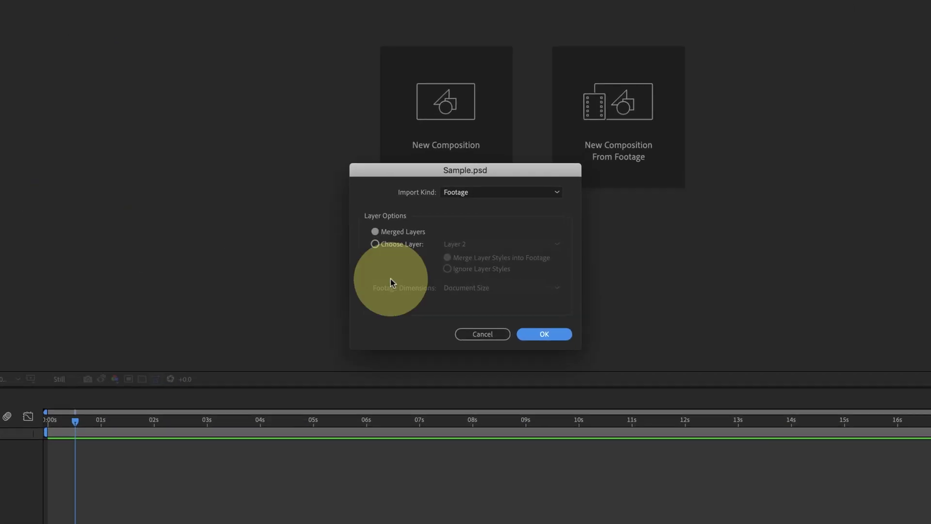
{"action": "left_click", "coordinate": [399, 240]}
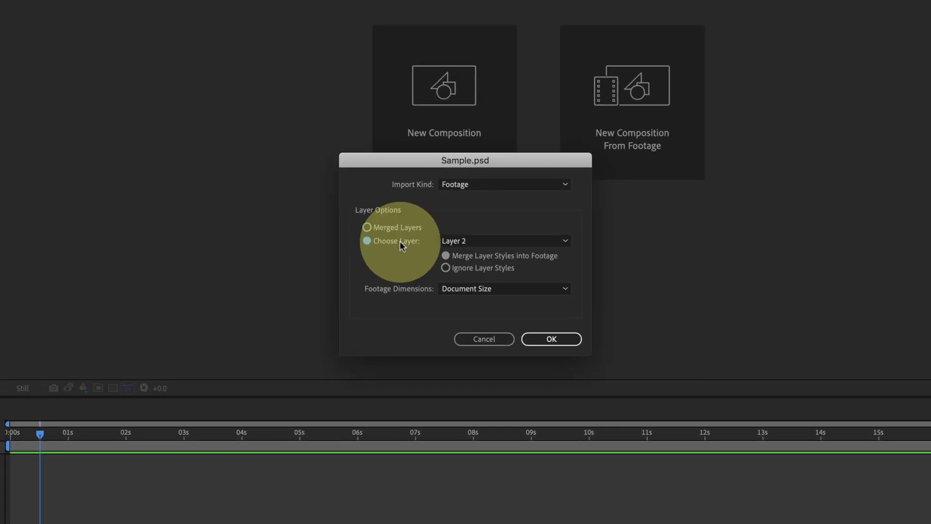
{"action": "left_click", "coordinate": [481, 241]}
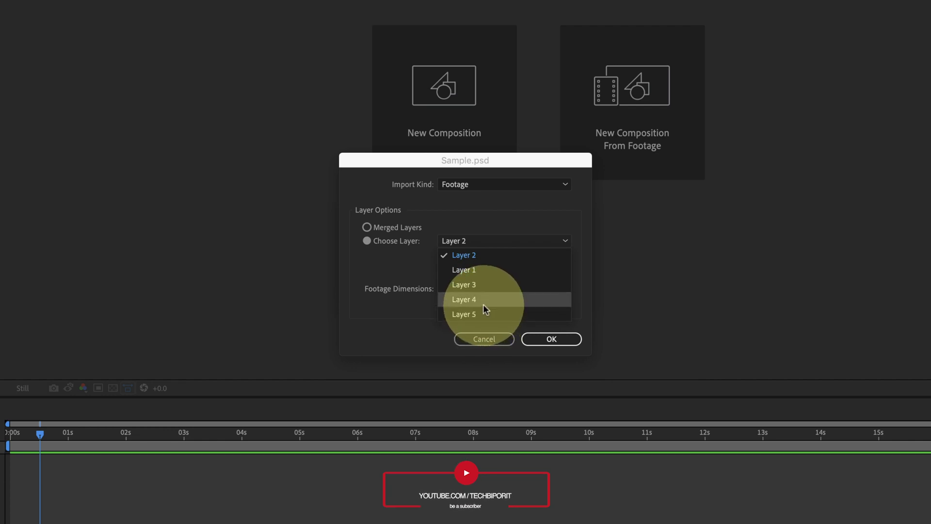
{"action": "left_click", "coordinate": [419, 275]}
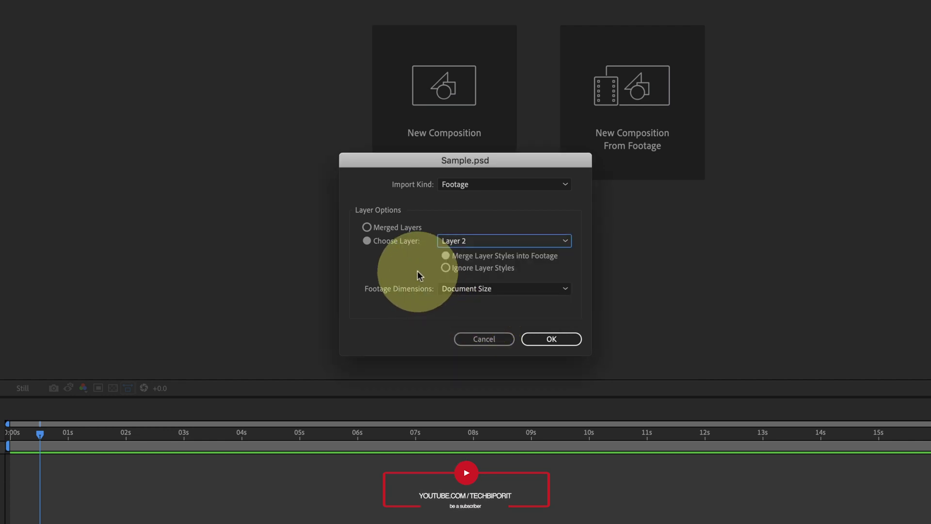
{"action": "left_click", "coordinate": [397, 226]}
{"action": "left_click", "coordinate": [473, 185]}
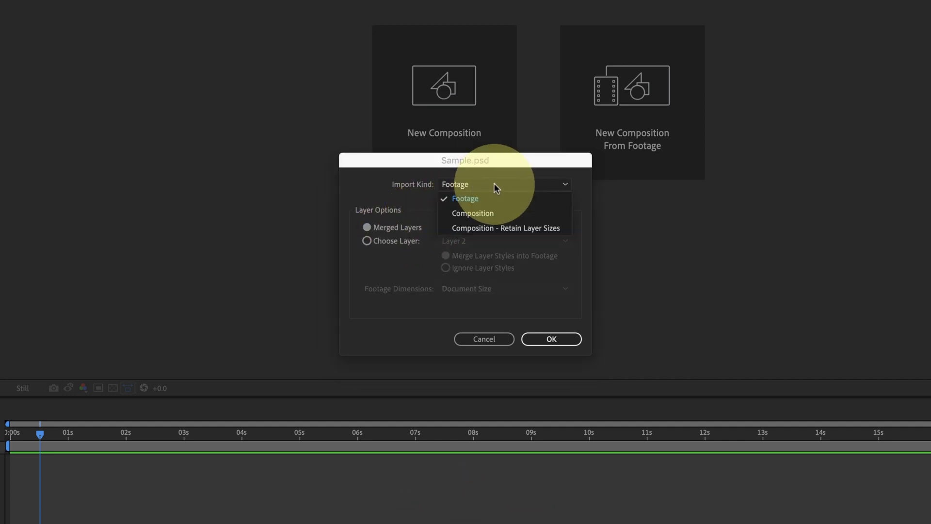
{"action": "left_click", "coordinate": [525, 214]}
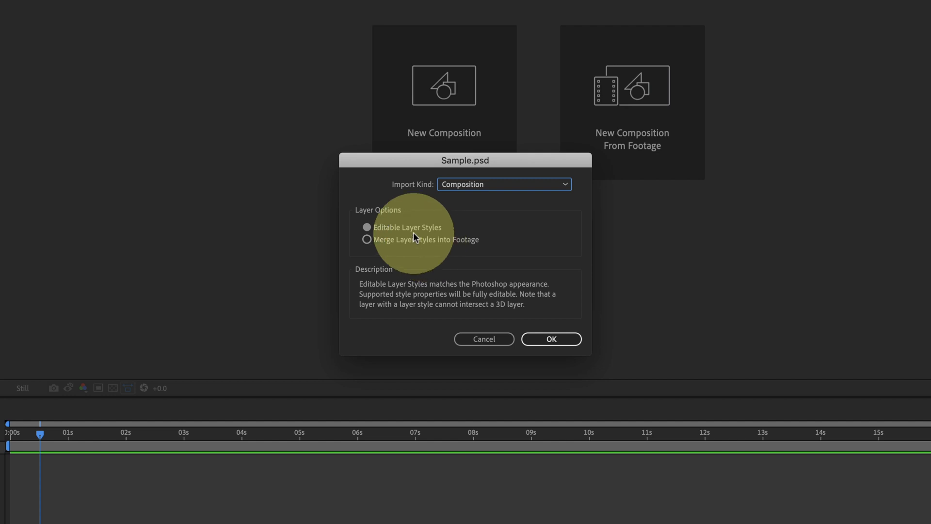
{"action": "left_click", "coordinate": [558, 339]}
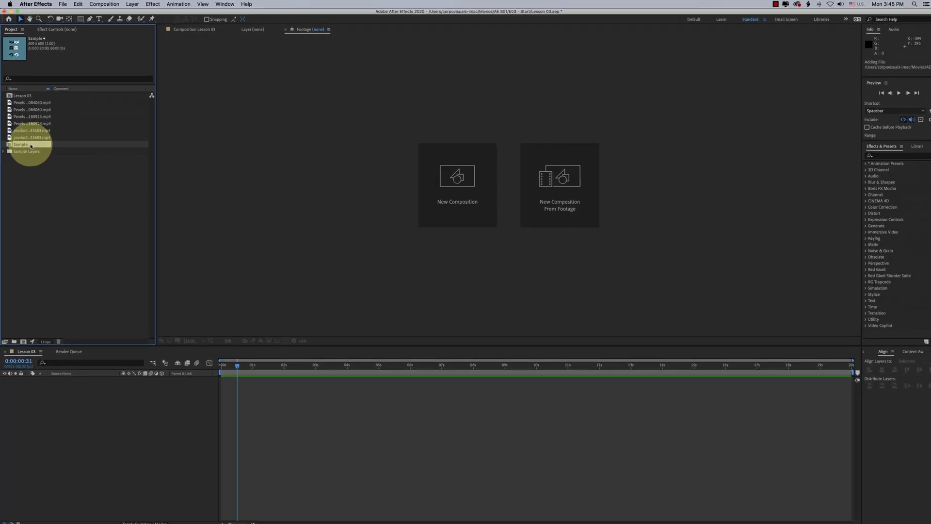
Open the Sample comp, select its five layers, and toggle Layer 2's visibility off and on
{"action": "double_click", "coordinate": [59, 264]}
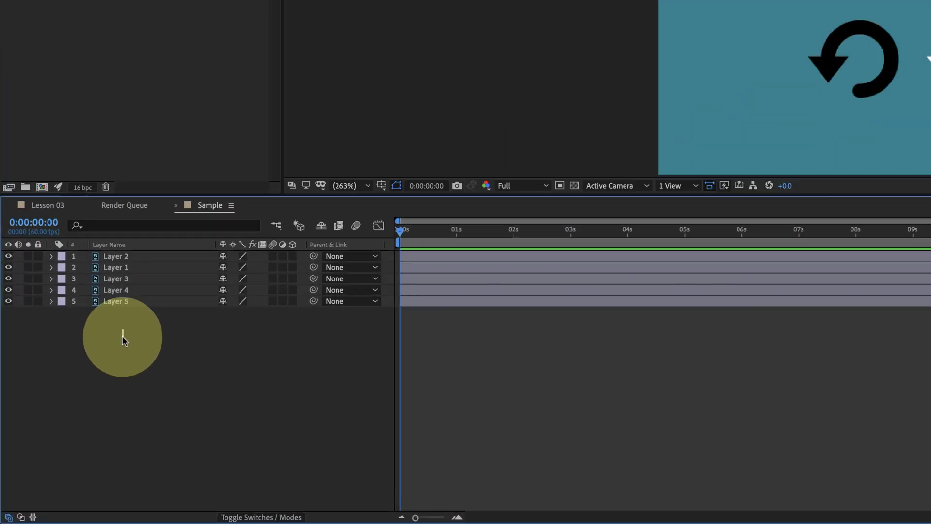
{"action": "left_click_drag", "start_coordinate": [67, 417], "coordinate": [54, 372]}
{"action": "left_click_drag", "start_coordinate": [146, 127], "coordinate": [51, 174]}
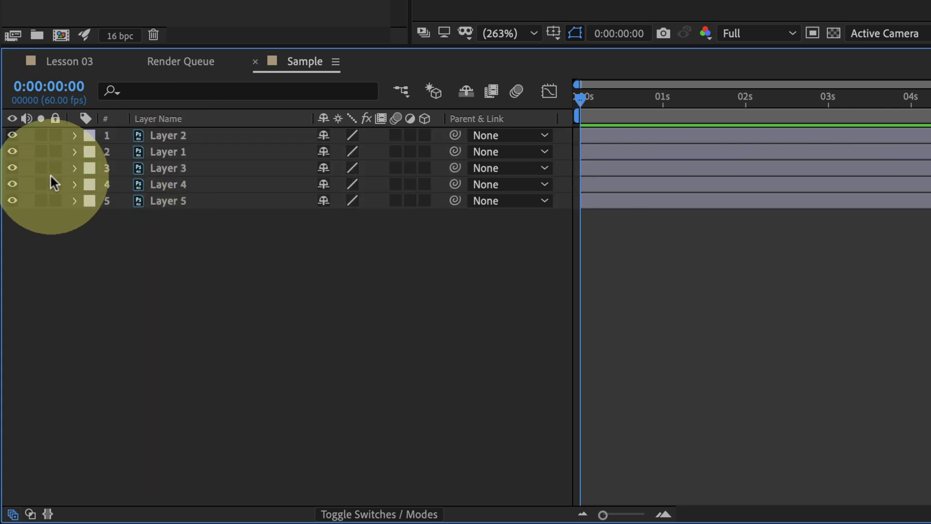
{"action": "left_click", "coordinate": [12, 135]}
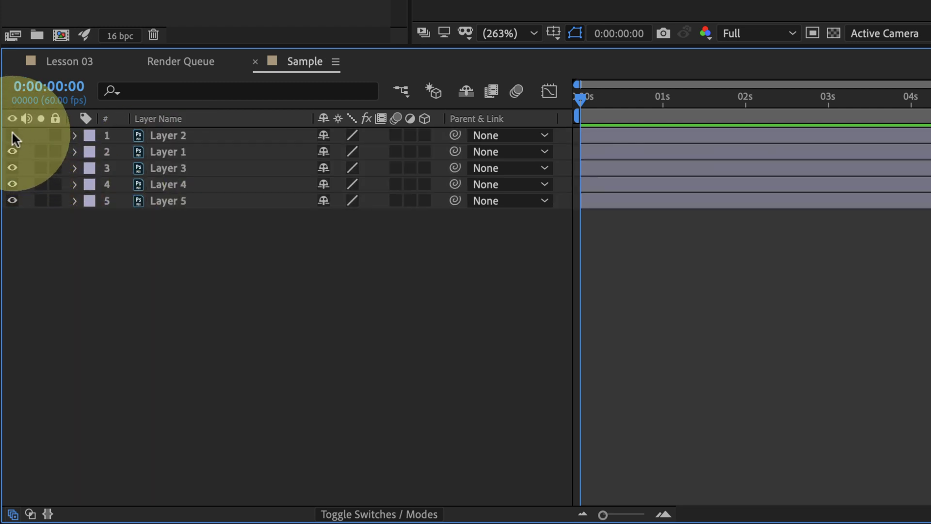
{"action": "left_click", "coordinate": [12, 134]}
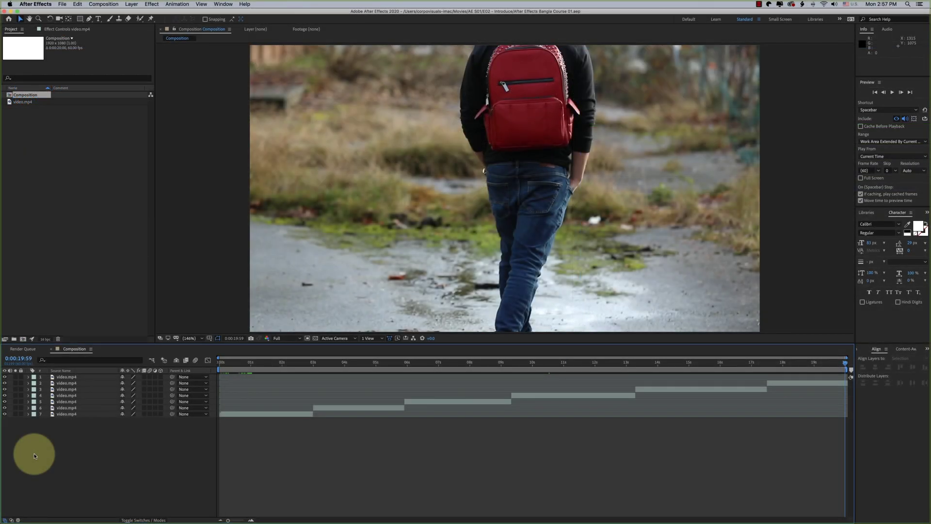
Move the 0–3 s clip above layer 6 and change layer 4's label to Green
{"action": "left_click_drag", "start_coordinate": [63, 441], "coordinate": [62, 388]}
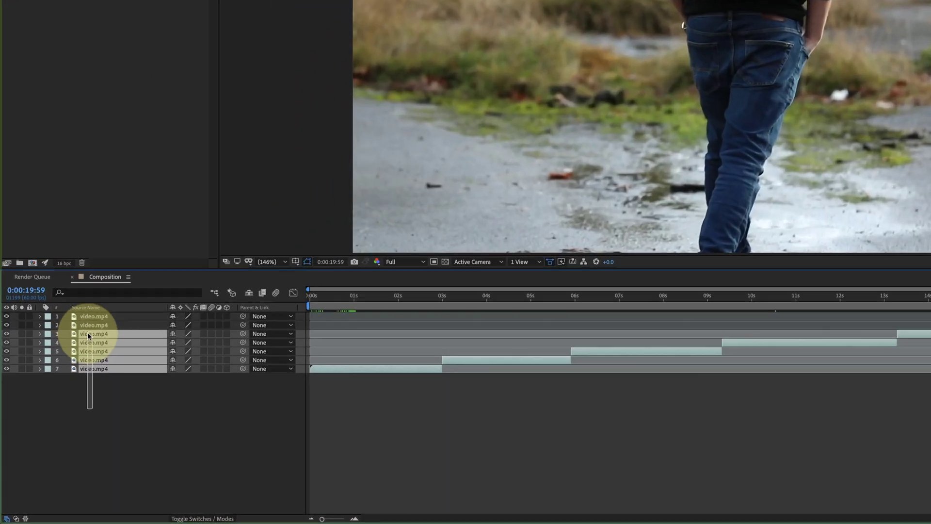
{"action": "left_click_drag", "start_coordinate": [88, 332], "coordinate": [102, 369]}
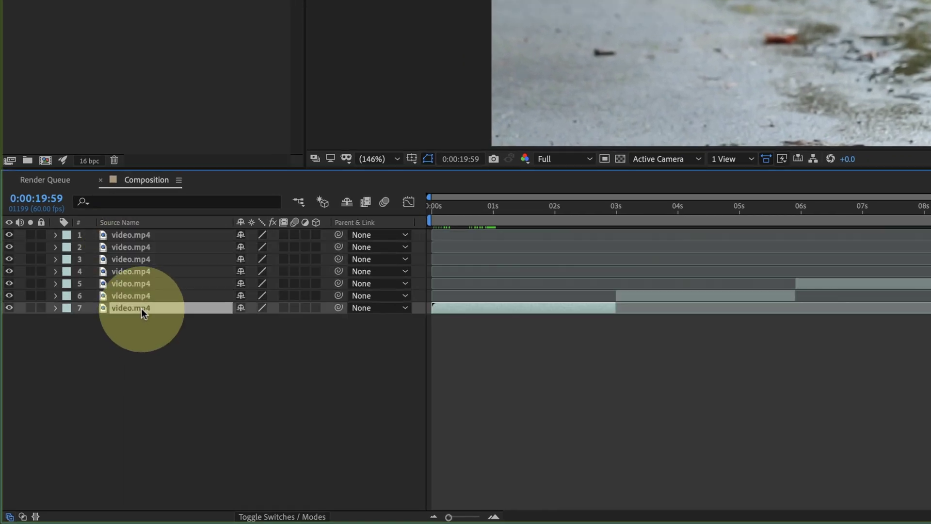
{"action": "left_click", "coordinate": [144, 234]}
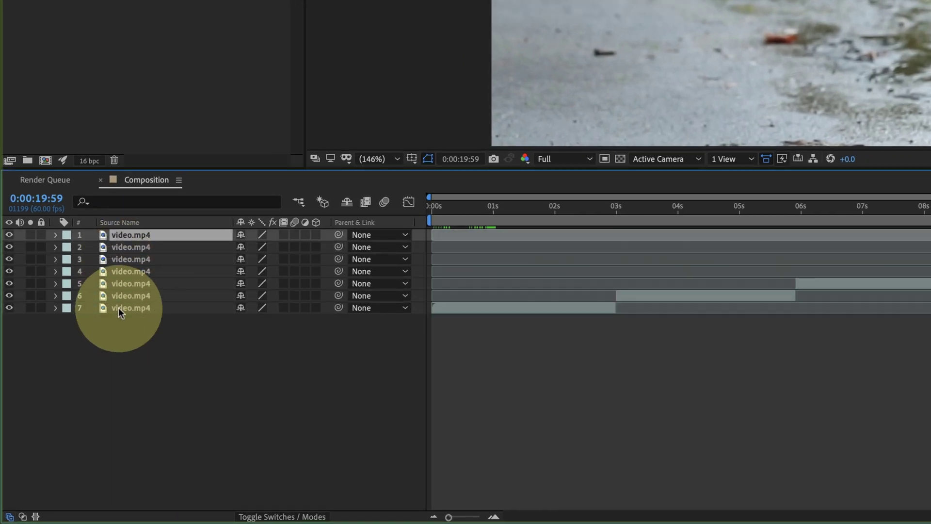
{"action": "left_click_drag", "start_coordinate": [119, 306], "coordinate": [127, 263]}
{"action": "left_click", "coordinate": [124, 291]}
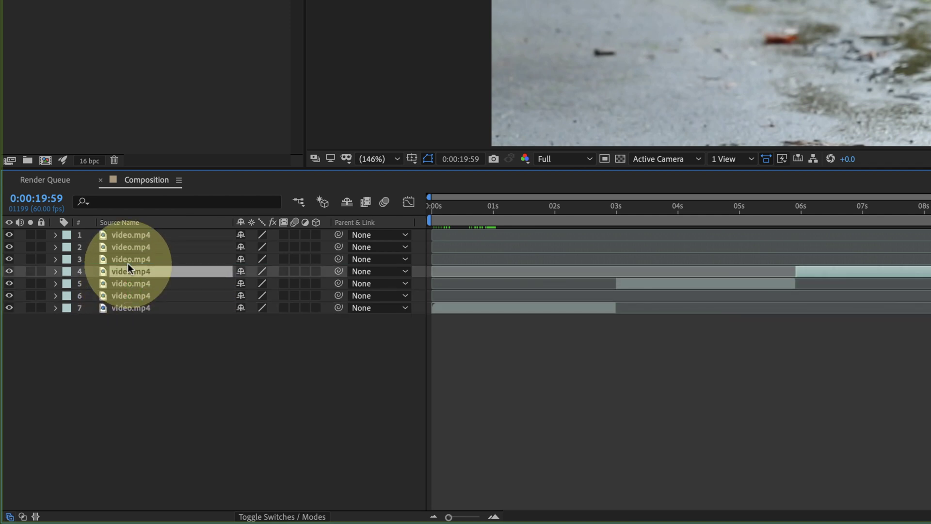
{"action": "left_click", "coordinate": [66, 275]}
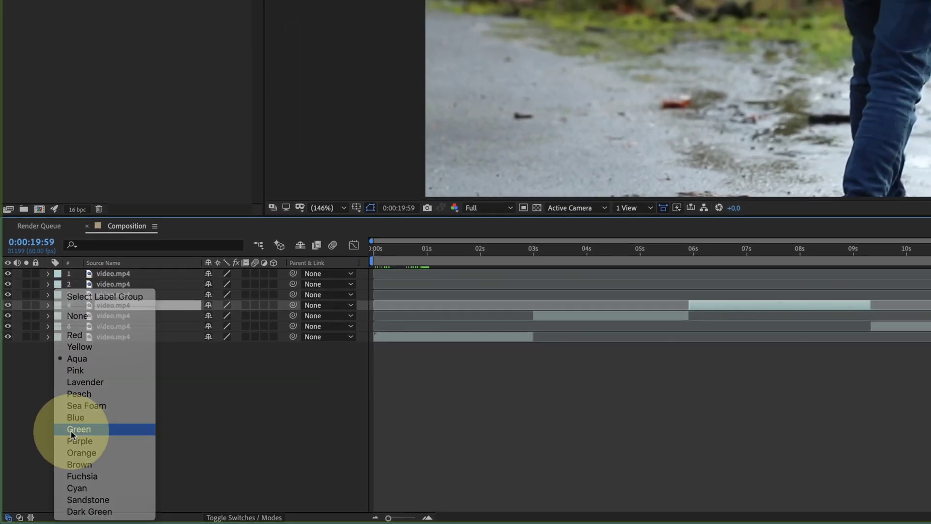
{"action": "left_click", "coordinate": [71, 430]}
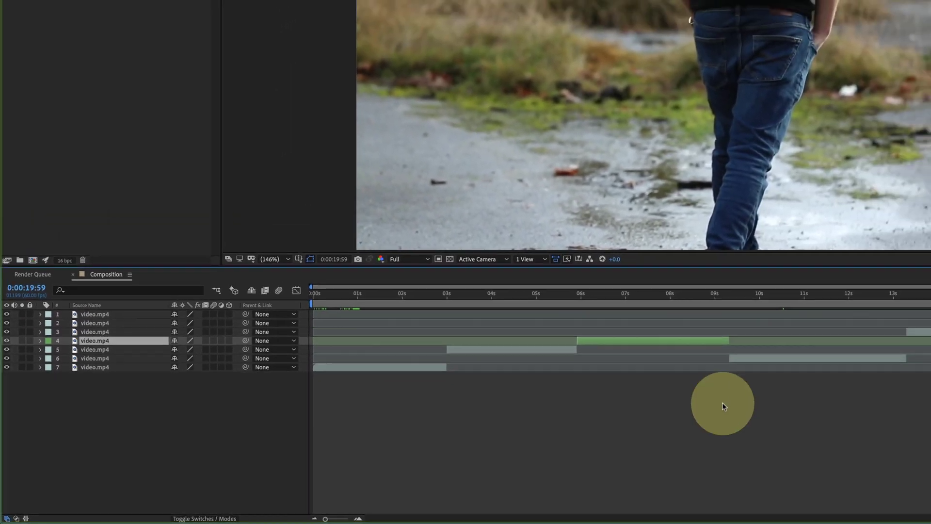
Scrub layer 4's Scale to 39% and Opacity to 48%, then reset its Transform
{"action": "left_click", "coordinate": [40, 341]}
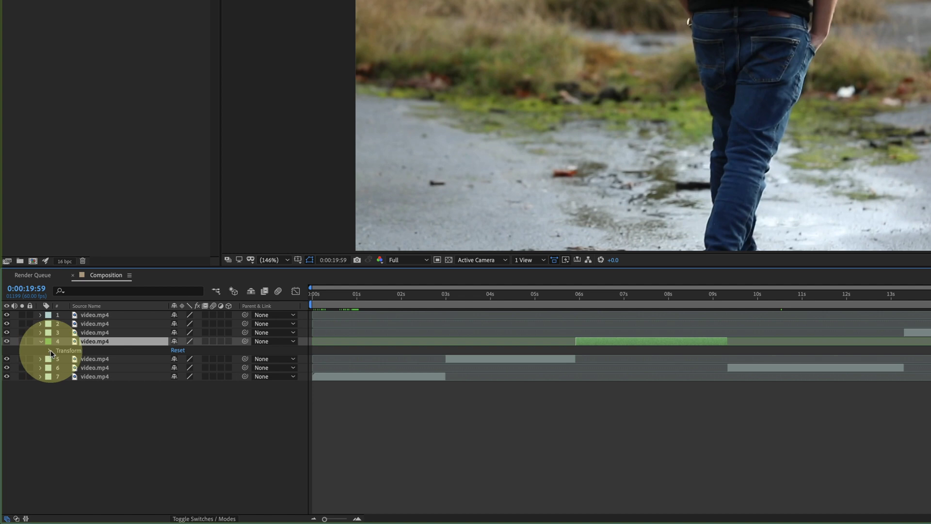
{"action": "left_click", "coordinate": [50, 350]}
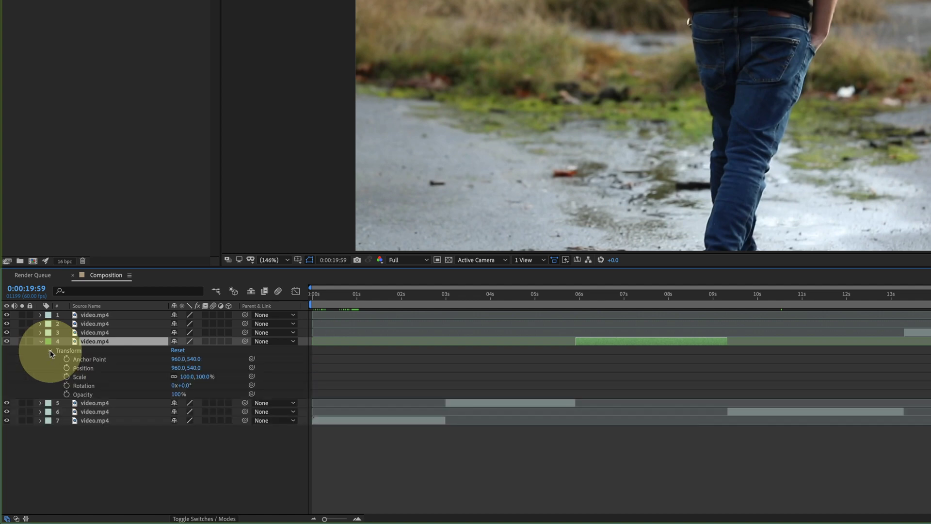
{"action": "left_click", "coordinate": [84, 378]}
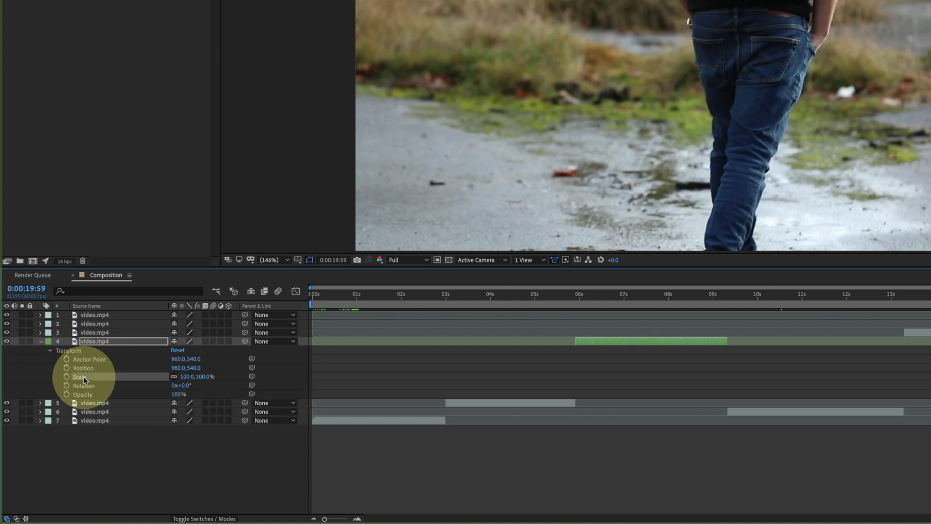
{"action": "left_click", "coordinate": [82, 394]}
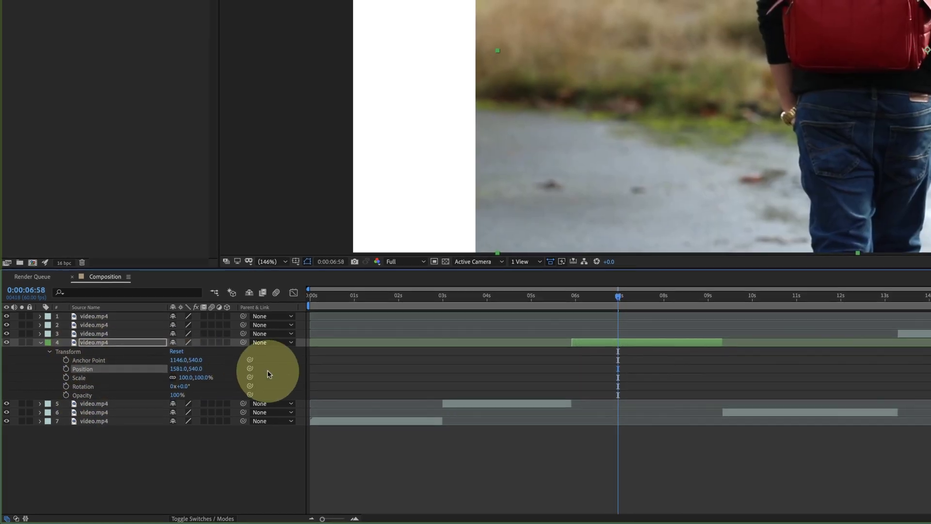
{"action": "mouse_move", "coordinate": [183, 376]}
{"action": "left_mouse_down"}
{"action": "mouse_move", "coordinate": [190, 384]}
{"action": "mouse_move", "coordinate": [163, 379]}
{"action": "mouse_move", "coordinate": [174, 390]}
{"action": "left_mouse_up"}
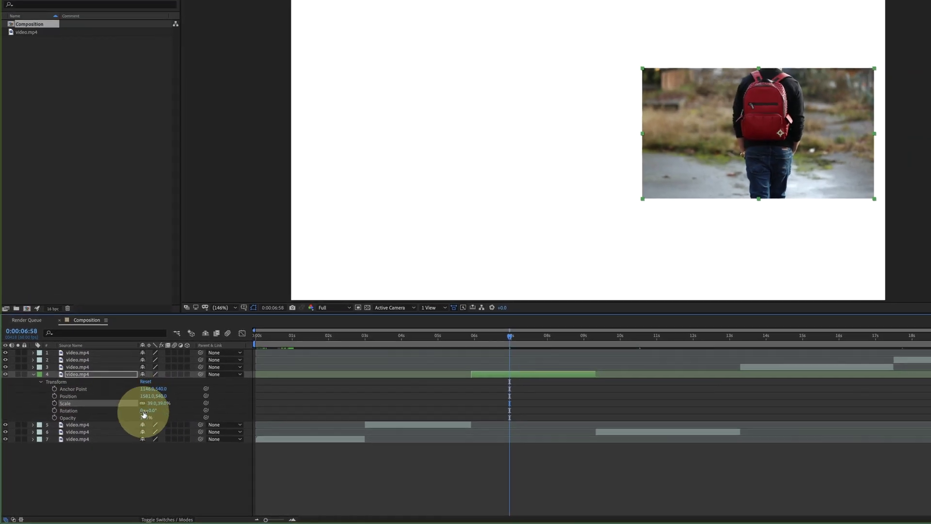
{"action": "left_click_drag", "start_coordinate": [146, 417], "coordinate": [123, 420]}
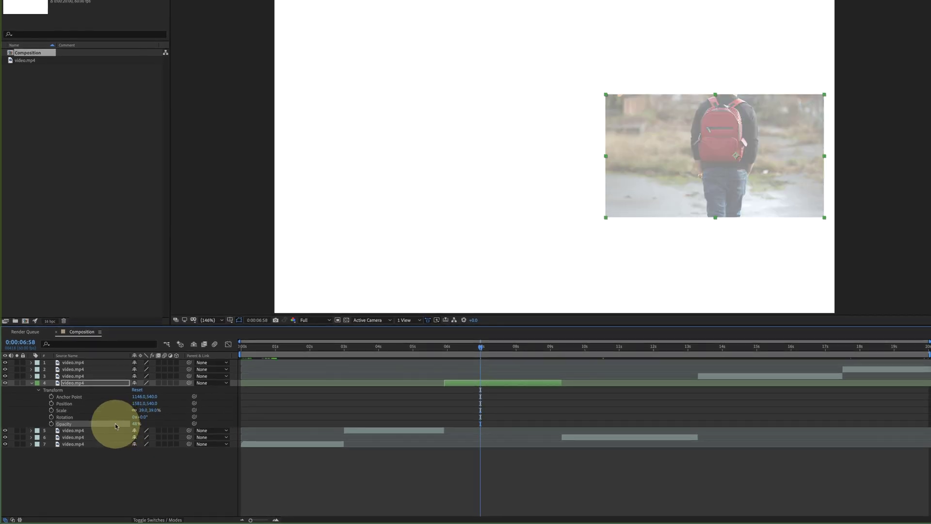
{"action": "left_click", "coordinate": [139, 390]}
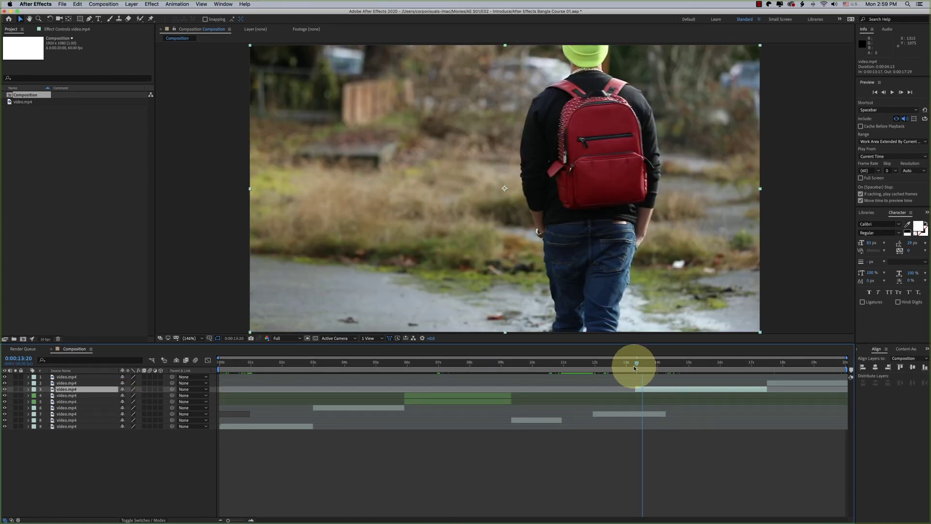
Drag layer 3's out-point later to lengthen its clip, then preview
{"action": "left_click_drag", "start_coordinate": [633, 365], "coordinate": [597, 388]}
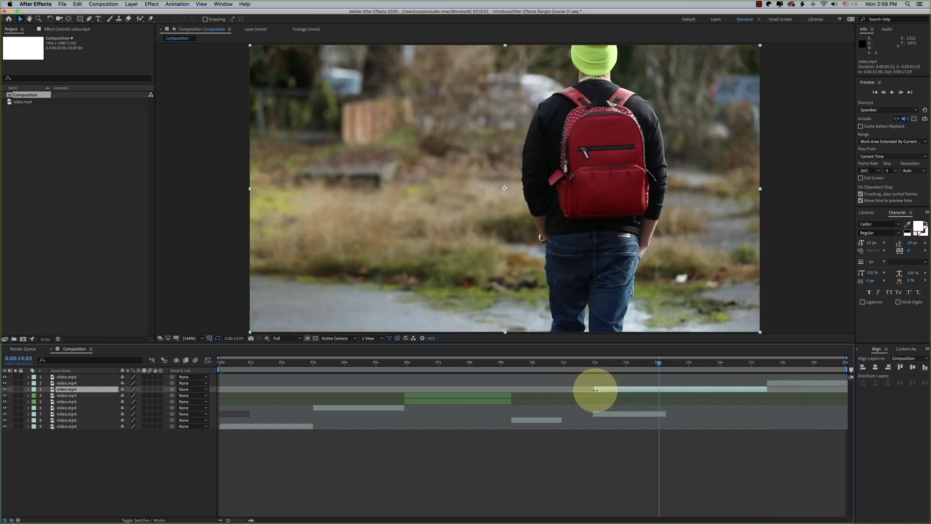
{"action": "left_click_drag", "start_coordinate": [766, 389], "coordinate": [790, 390]}
{"action": "key", "text": "space"}
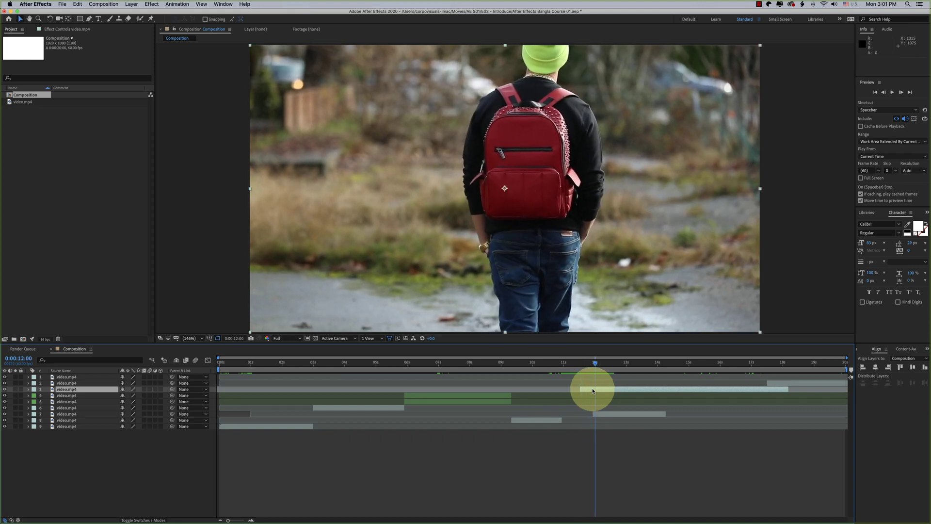
Apply Time-Reverse Layer to layer 3 and scrub to about 11 seconds to check it
{"action": "right_click", "coordinate": [589, 388]}
{"action": "mouse_move", "coordinate": [603, 378]}
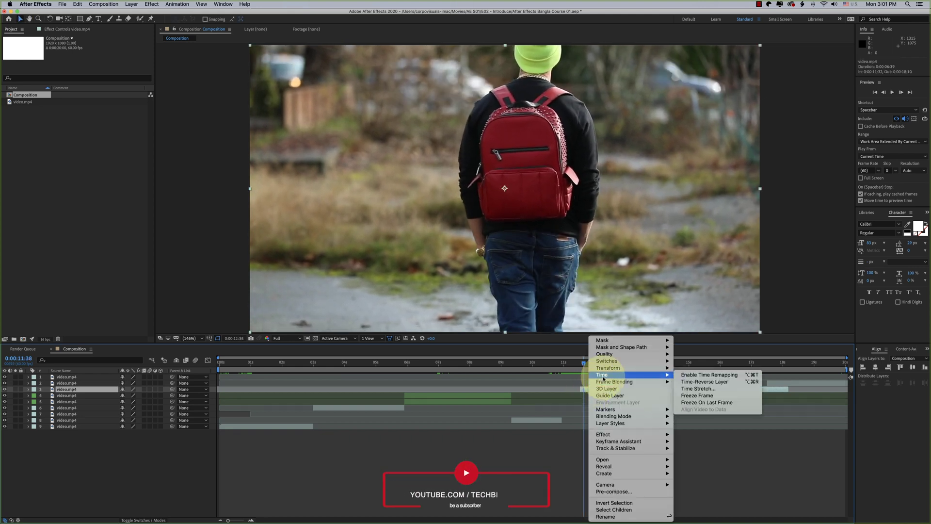
{"action": "left_click", "coordinate": [681, 381]}
{"action": "mouse_move", "coordinate": [583, 363]}
{"action": "left_mouse_down"}
{"action": "mouse_move", "coordinate": [597, 364]}
{"action": "mouse_move", "coordinate": [569, 369]}
{"action": "left_mouse_up"}
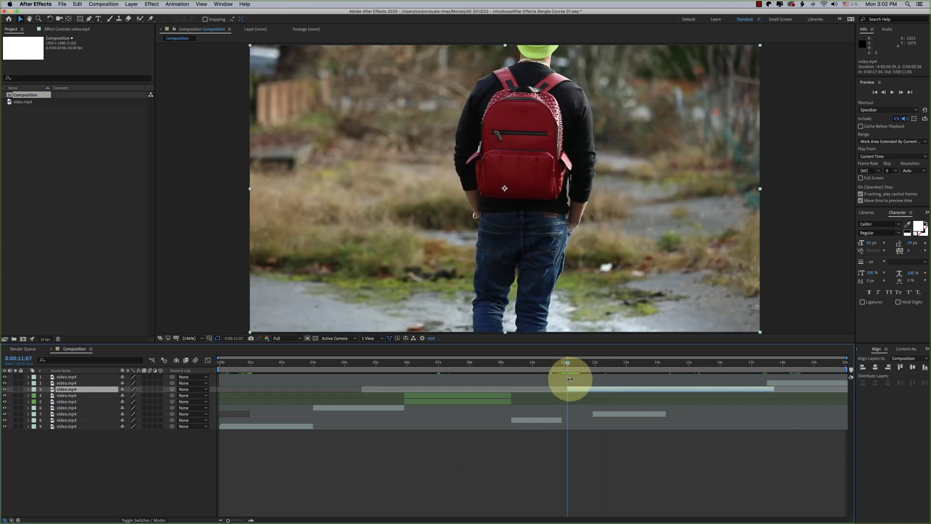
Enable Time Remapping on layer 3 and add a Time Remap keyframe at 11 seconds
{"action": "right_click", "coordinate": [580, 391]}
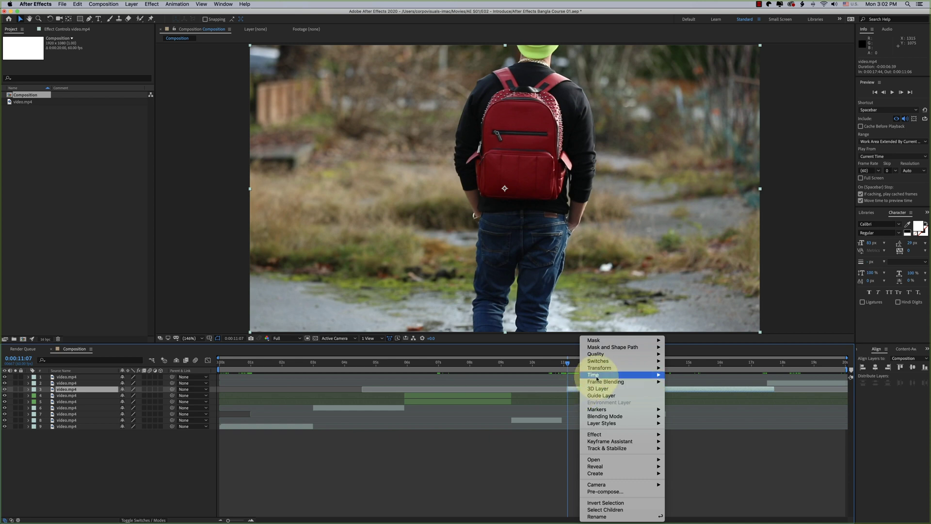
{"action": "mouse_move", "coordinate": [596, 378]}
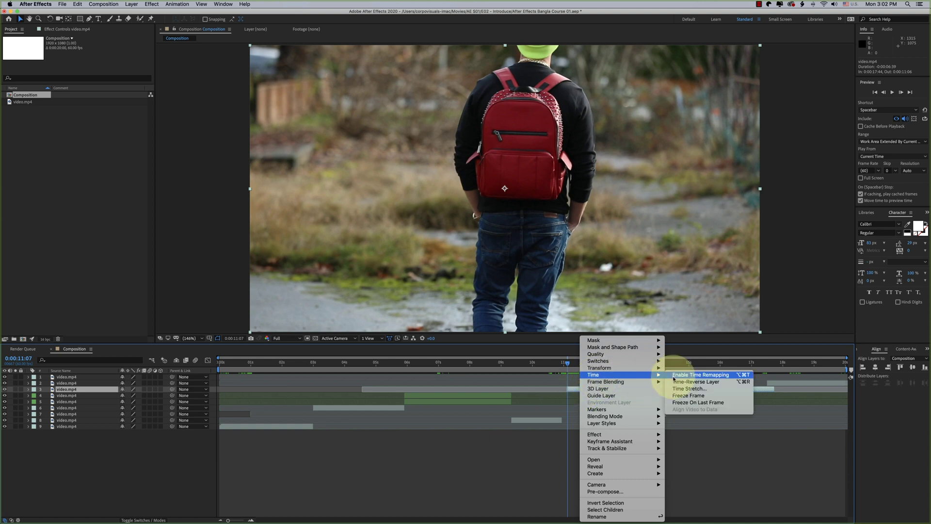
{"action": "left_click", "coordinate": [697, 375]}
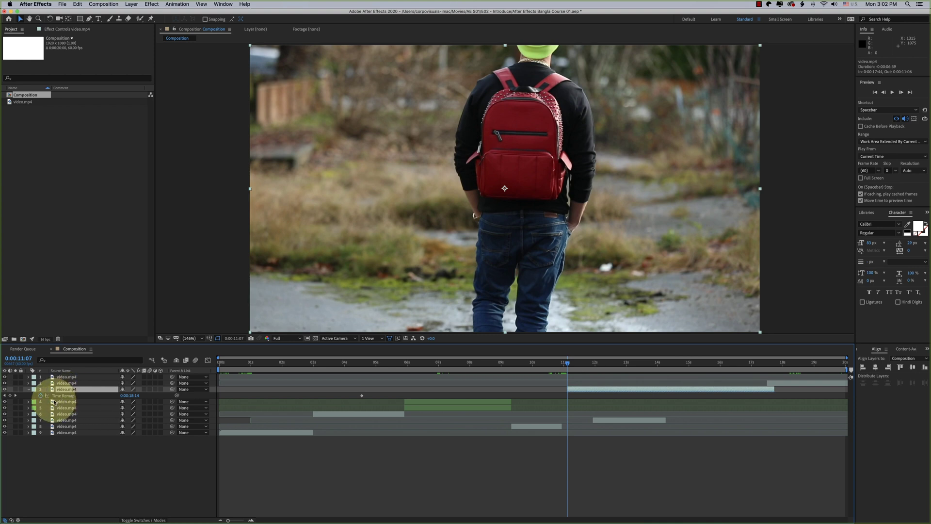
{"action": "left_click", "coordinate": [9, 395]}
Move layer 3's last Time Remap keyframe to 13 seconds and trim the layer's end there
{"action": "left_click_drag", "start_coordinate": [566, 363], "coordinate": [775, 363]}
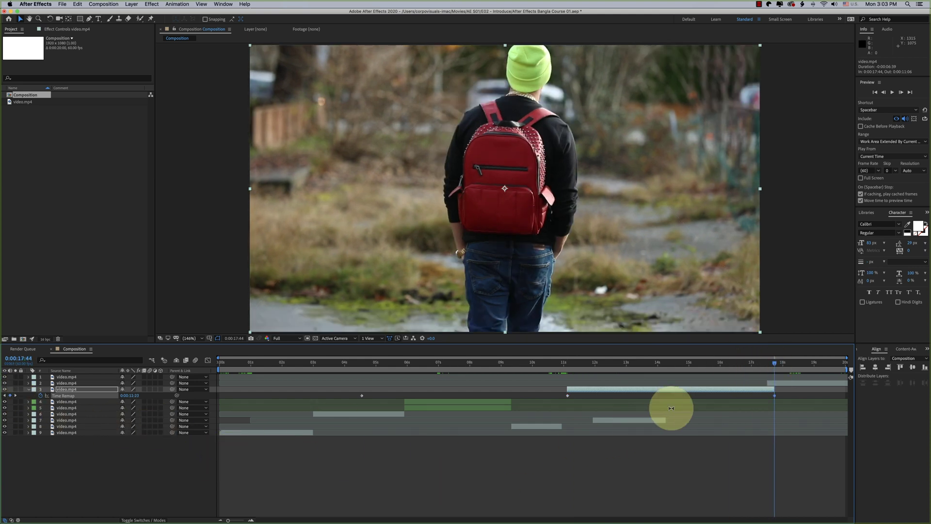
{"action": "left_click", "coordinate": [630, 364]}
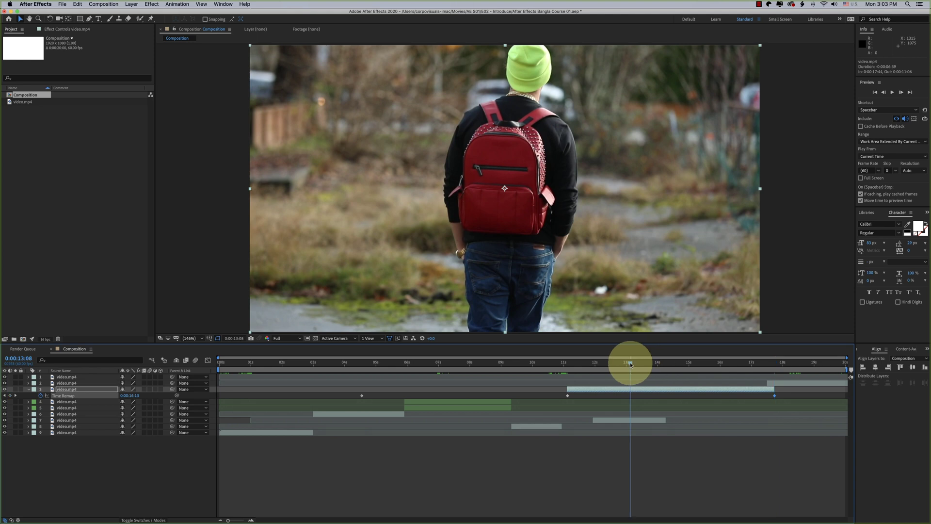
{"action": "left_click", "coordinate": [626, 363]}
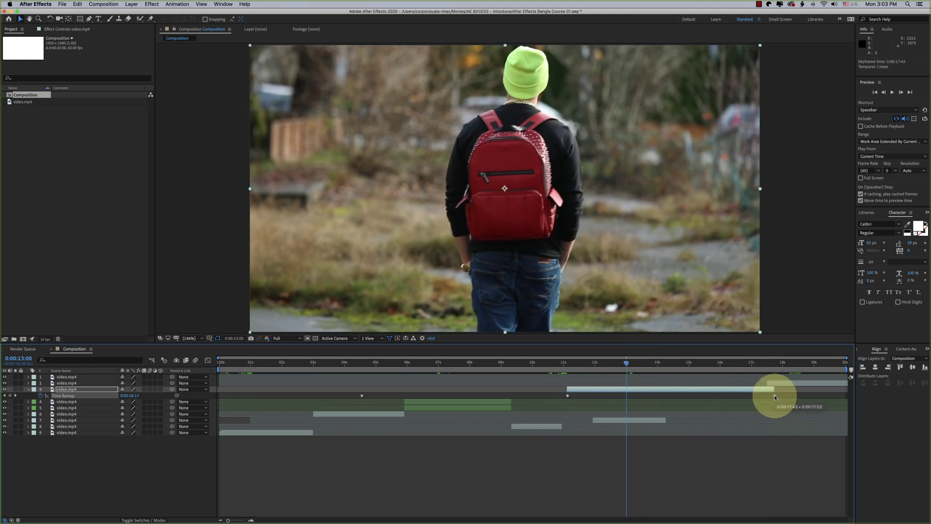
{"action": "left_click_drag", "start_coordinate": [774, 397], "coordinate": [626, 405]}
{"action": "left_click", "coordinate": [648, 390]}
{"action": "key", "text": "alt+bracketright"}
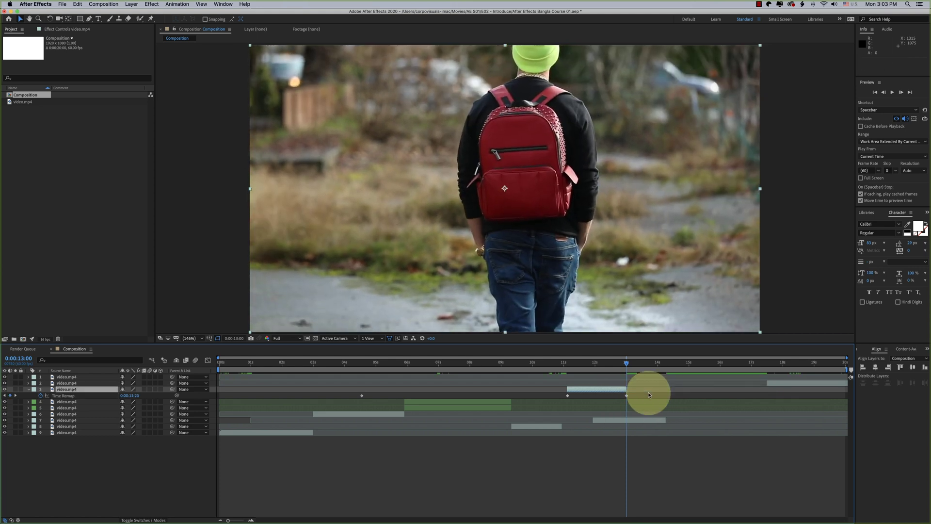
Preview the remapped clip, show its Time Remap keyframes, and select layer 7
{"action": "left_click", "coordinate": [567, 364]}
{"action": "key", "text": "space"}
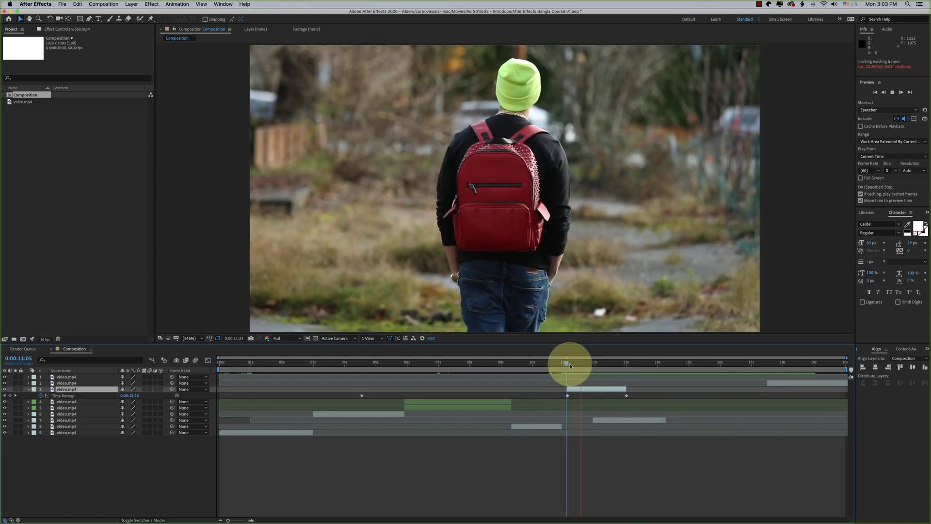
{"action": "left_click", "coordinate": [29, 390]}
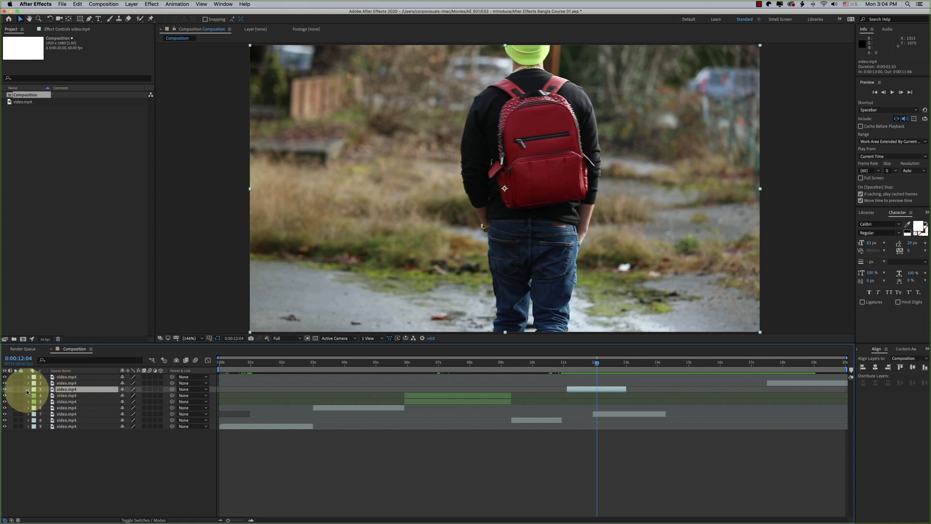
{"action": "left_click", "coordinate": [28, 389]}
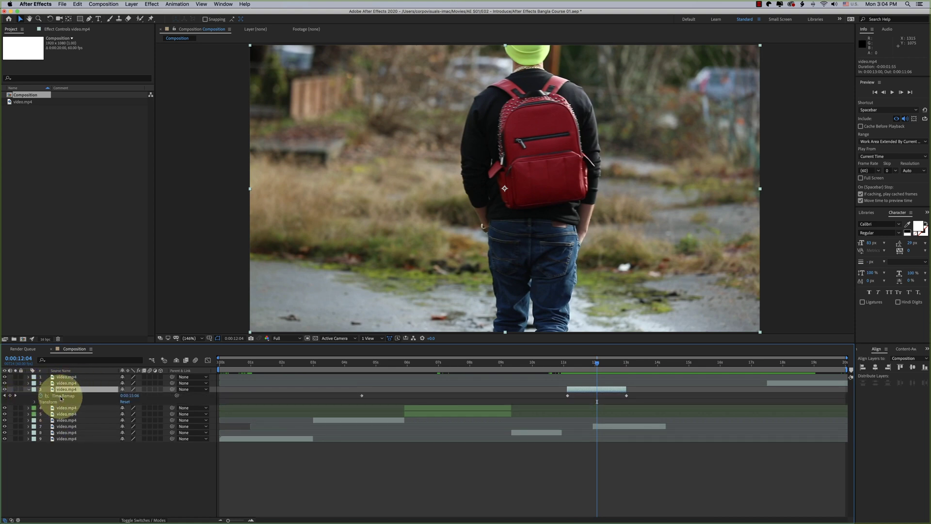
{"action": "left_click", "coordinate": [646, 421]}
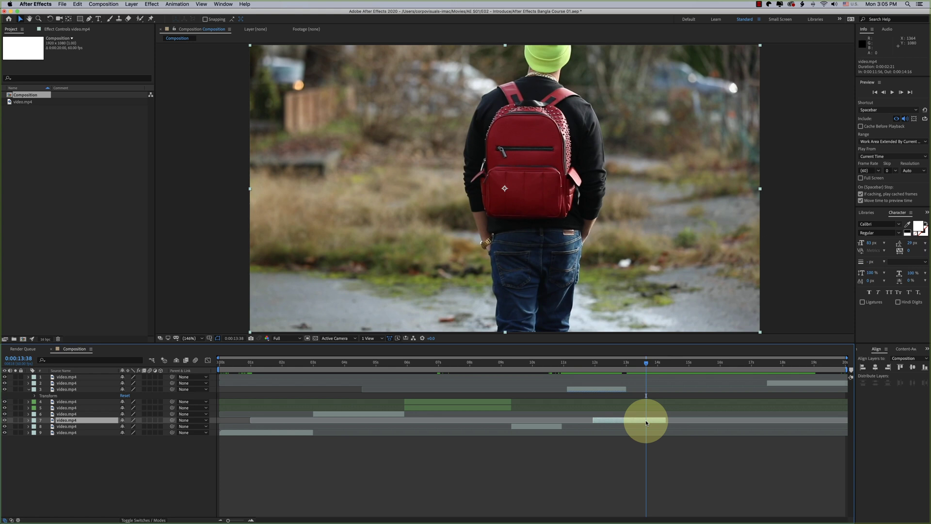
Slide layer 7's clip earlier in the timeline and duplicate it
{"action": "left_click_drag", "start_coordinate": [587, 388], "coordinate": [378, 388]}
{"action": "left_click", "coordinate": [616, 422]}
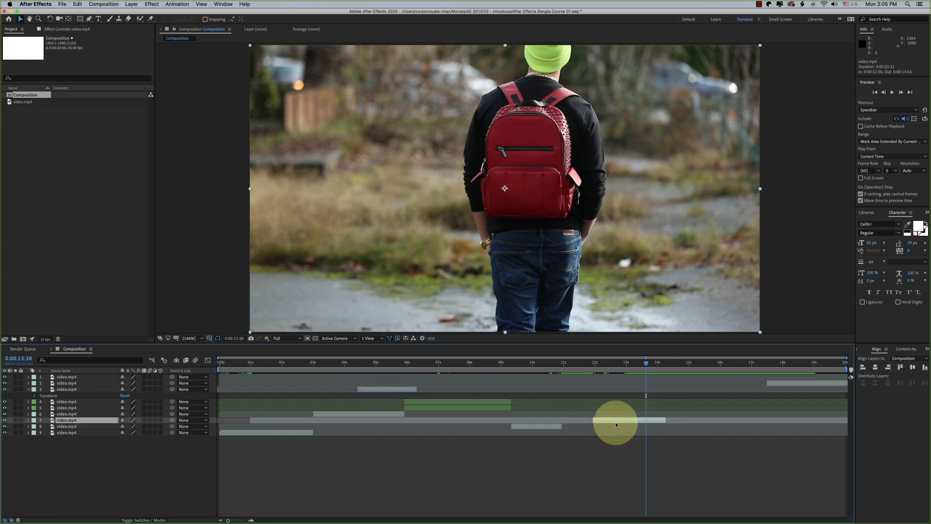
{"action": "key", "text": "super+d"}
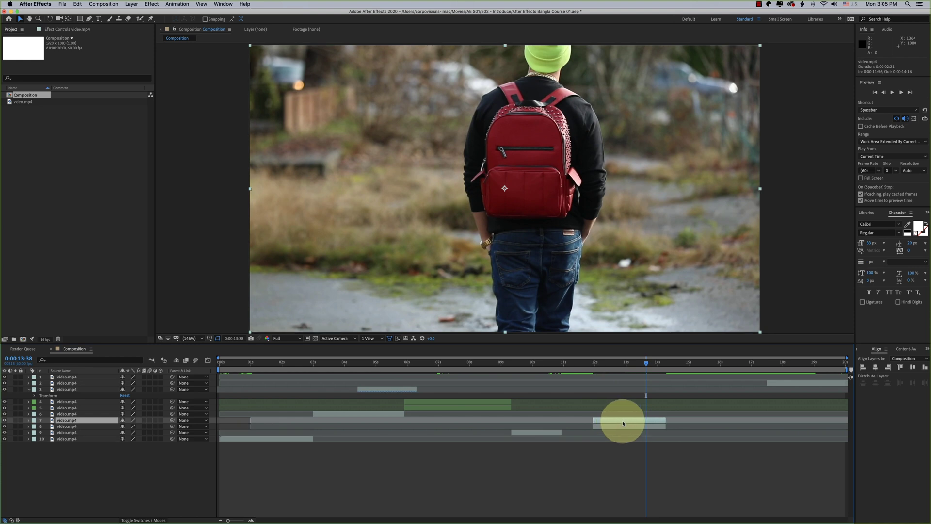
Freeze layer 7 at the current frame, start it at 0:00:13:37, and extend it to about 17.6 s
{"action": "right_click", "coordinate": [630, 421]}
{"action": "mouse_move", "coordinate": [644, 374]}
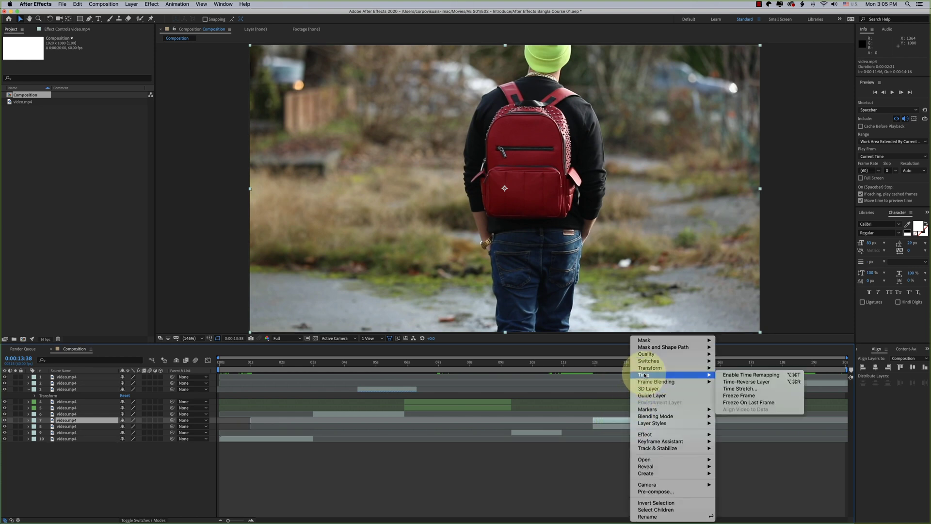
{"action": "left_click", "coordinate": [765, 395]}
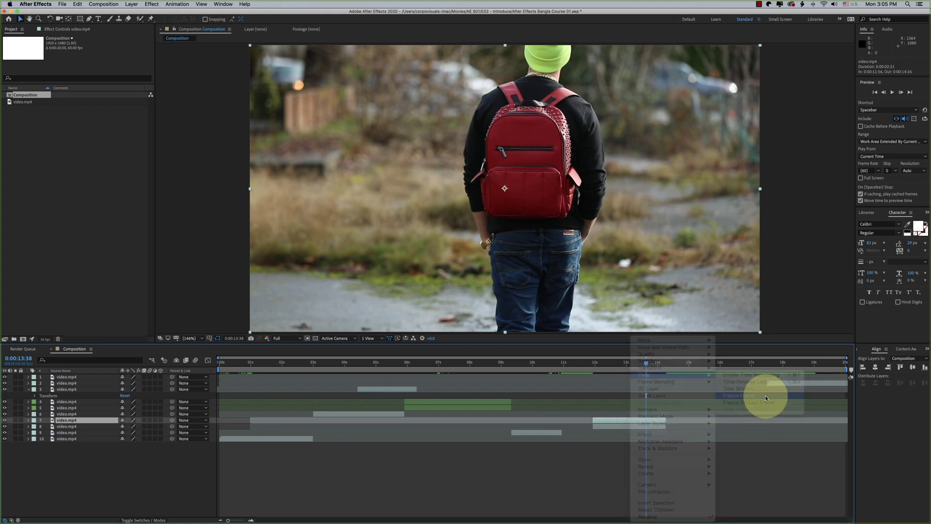
{"action": "mouse_move", "coordinate": [645, 363]}
{"action": "left_mouse_down"}
{"action": "mouse_move", "coordinate": [592, 374]}
{"action": "mouse_move", "coordinate": [642, 379]}
{"action": "left_mouse_up"}
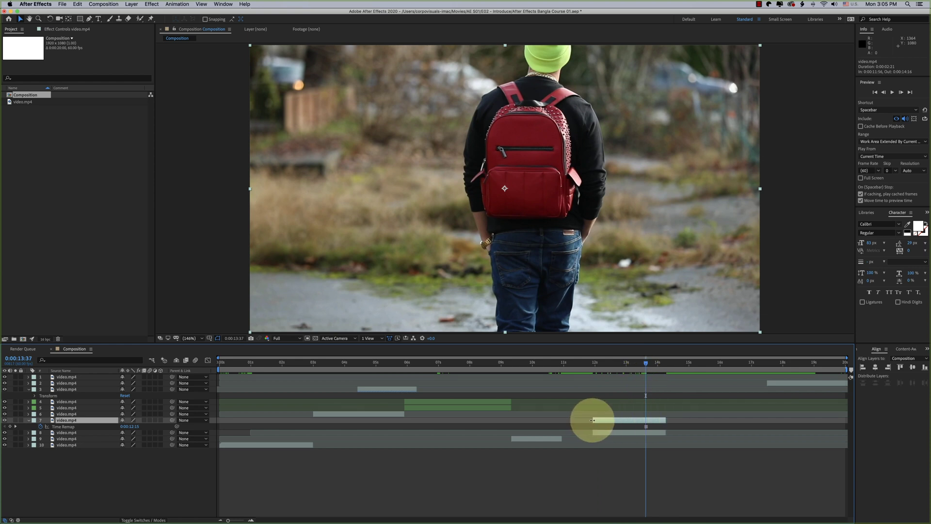
{"action": "left_click_drag", "start_coordinate": [592, 420], "coordinate": [645, 426]}
{"action": "left_click", "coordinate": [606, 362]}
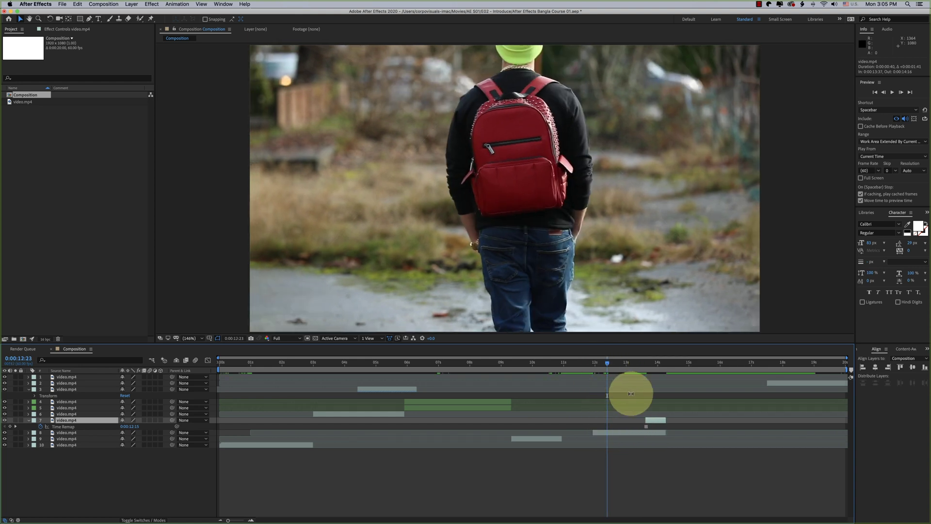
{"action": "left_click_drag", "start_coordinate": [618, 364], "coordinate": [658, 365]}
{"action": "left_click_drag", "start_coordinate": [665, 420], "coordinate": [766, 415]}
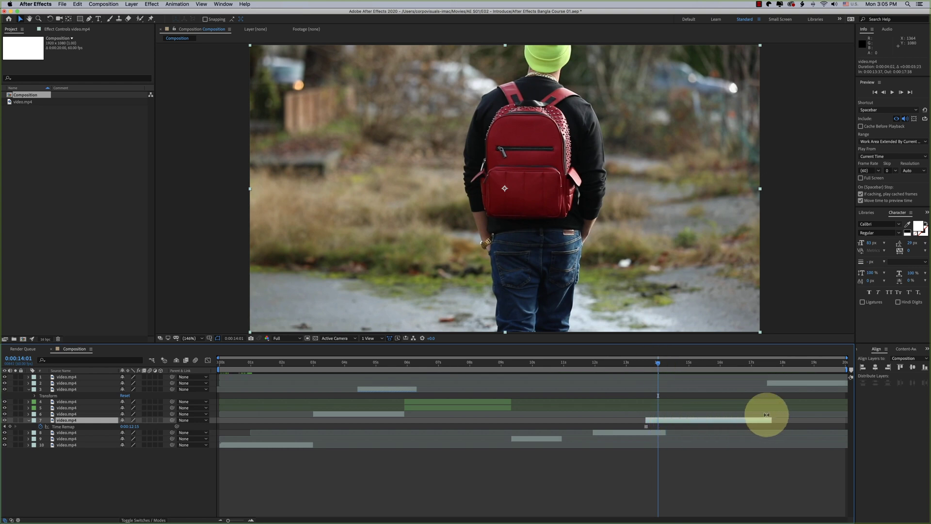
{"action": "left_click_drag", "start_coordinate": [665, 364], "coordinate": [706, 371]}
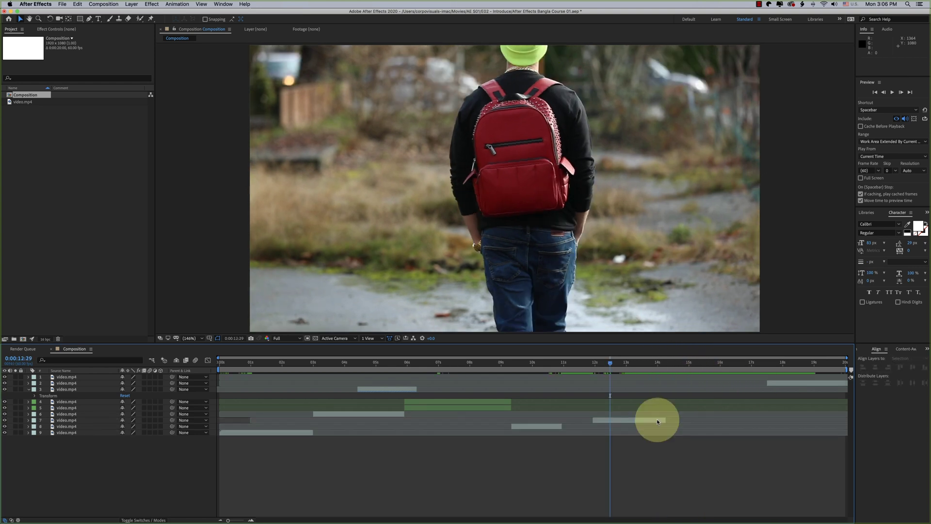
{"action": "left_click", "coordinate": [657, 420]}
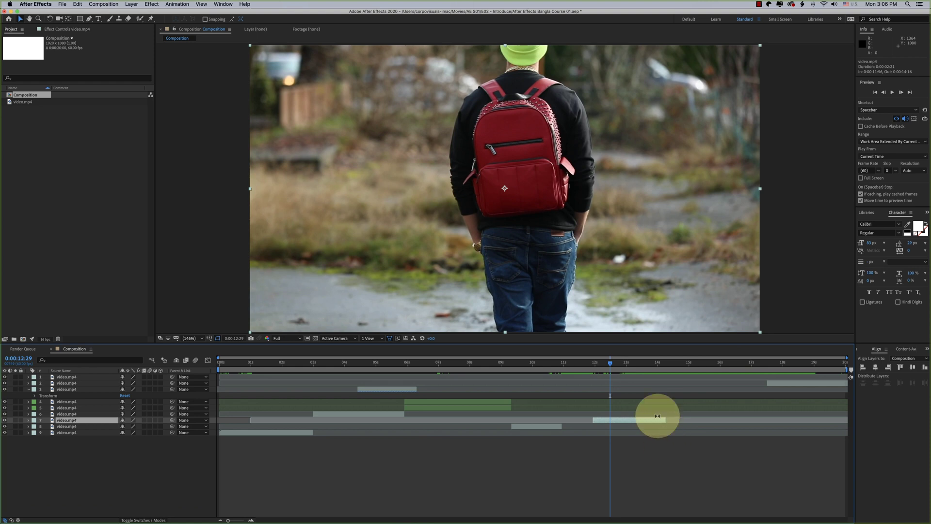
Apply Freeze On Last Frame to layer 7 and extend it to the composition end
{"action": "right_click", "coordinate": [625, 421]}
{"action": "mouse_move", "coordinate": [636, 375]}
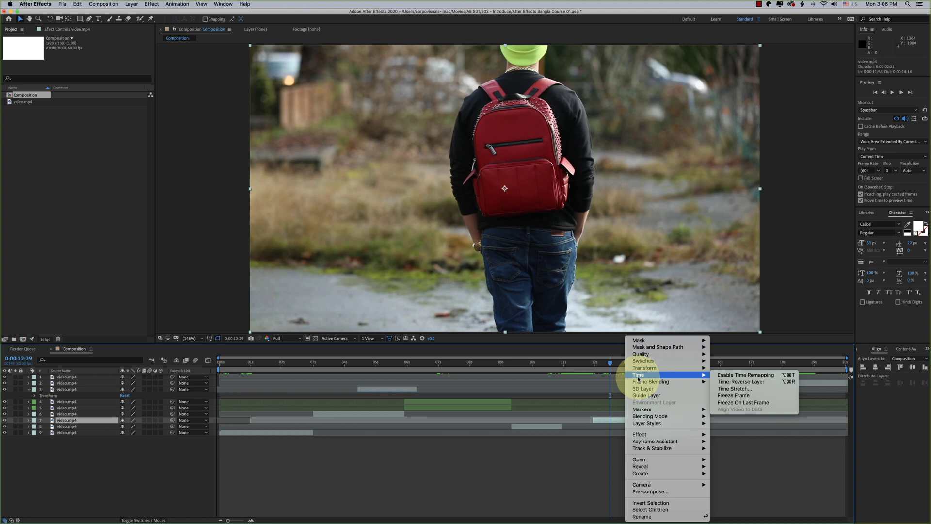
{"action": "left_click", "coordinate": [754, 402]}
{"action": "left_click", "coordinate": [655, 370]}
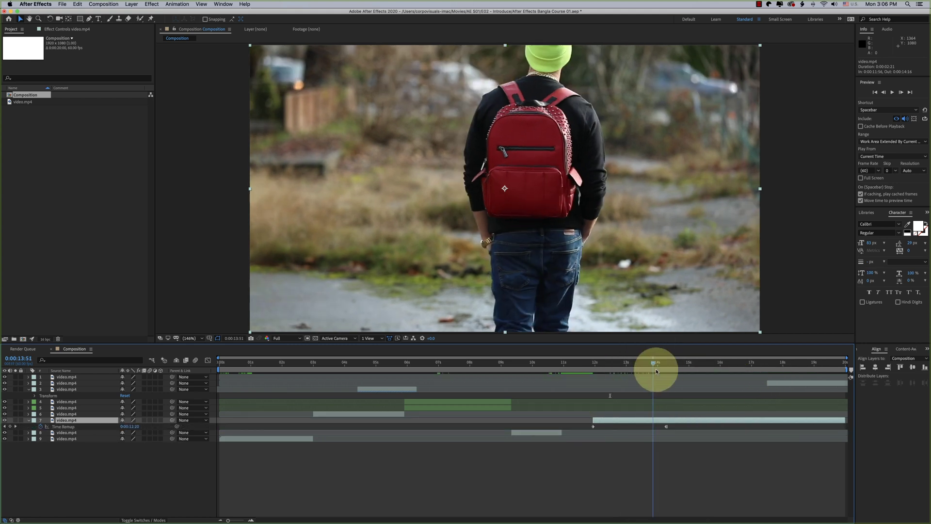
{"action": "left_click_drag", "start_coordinate": [655, 370], "coordinate": [525, 416]}
{"action": "left_click", "coordinate": [703, 415]}
{"action": "left_click_drag", "start_coordinate": [673, 420], "coordinate": [813, 420]}
{"action": "left_click_drag", "start_coordinate": [658, 378], "coordinate": [625, 390]}
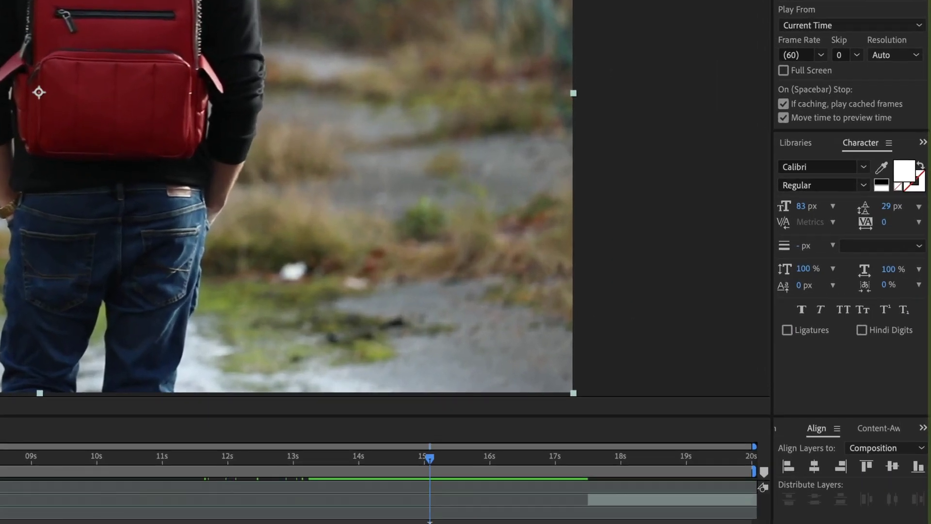
Show the Effects & Presets panel from the panel overflow menu
{"action": "left_click", "coordinate": [676, 518]}
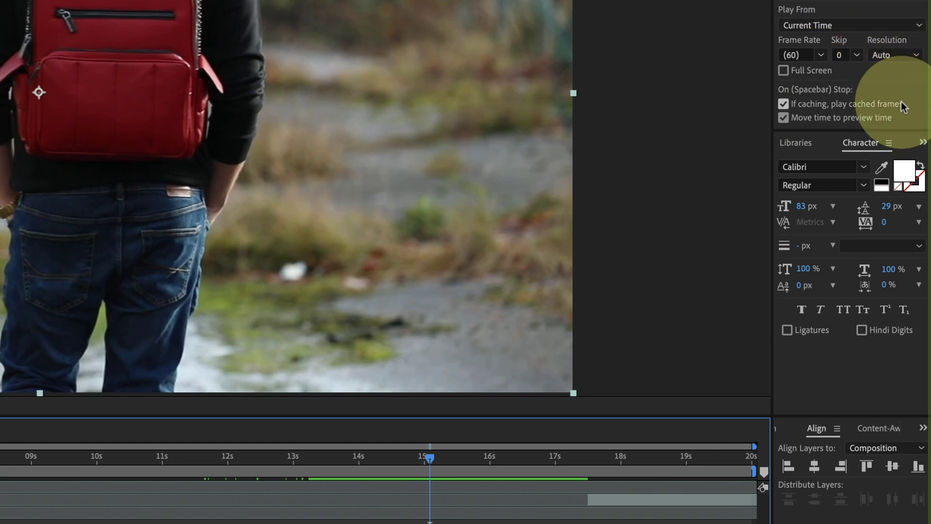
{"action": "left_click", "coordinate": [921, 141]}
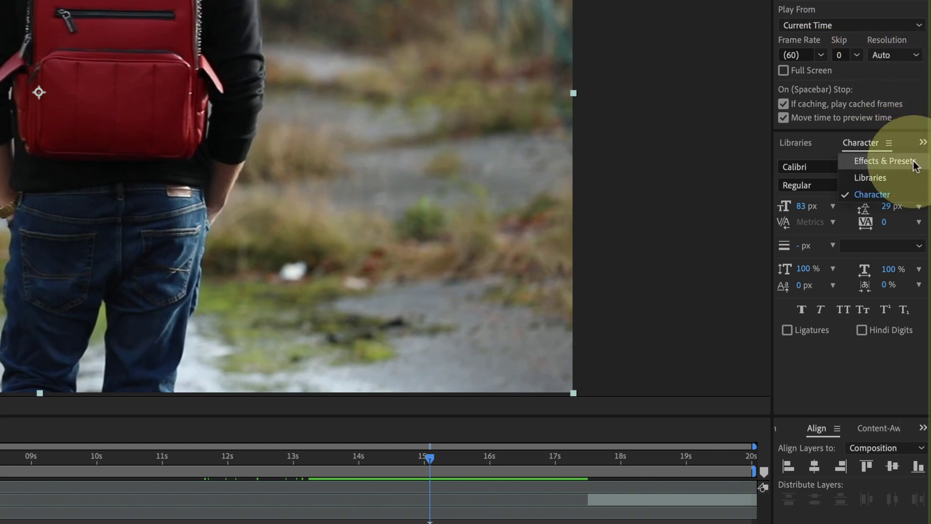
{"action": "left_click", "coordinate": [916, 162]}
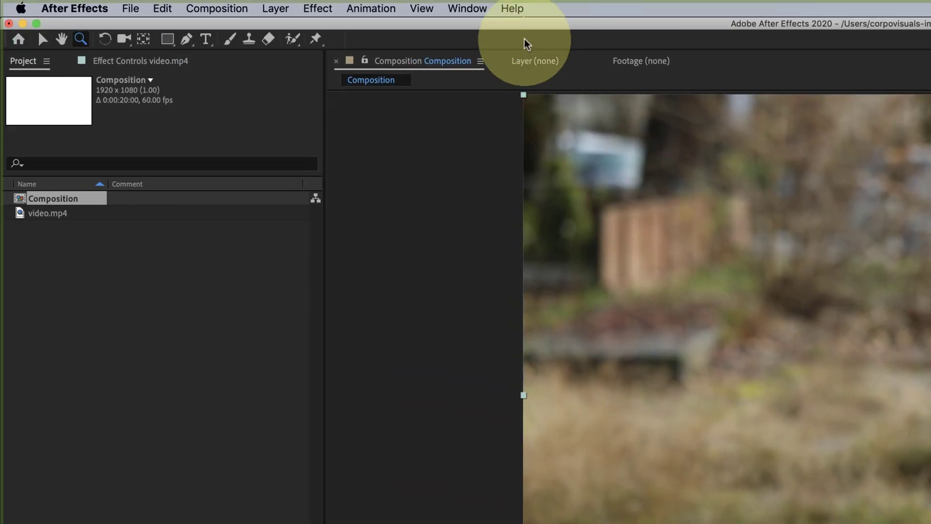
{"action": "left_click", "coordinate": [473, 7]}
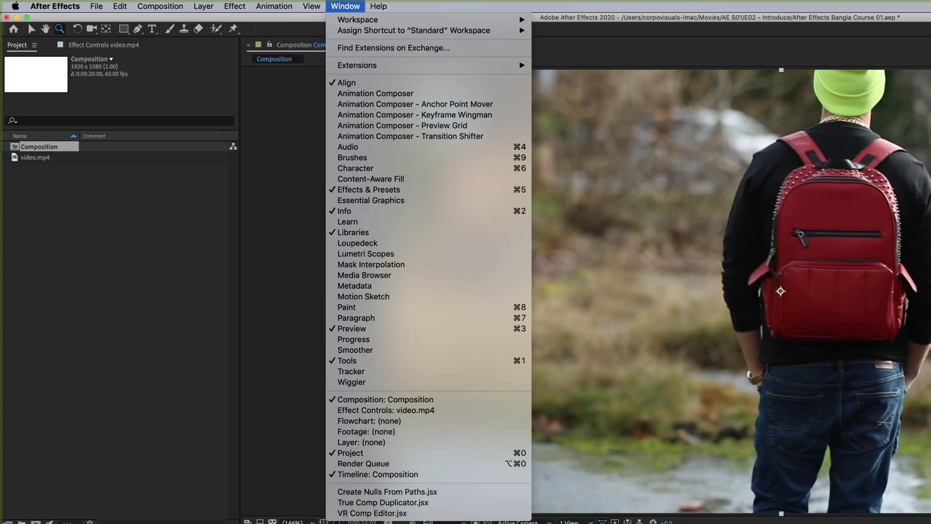
{"action": "left_click", "coordinate": [565, 256]}
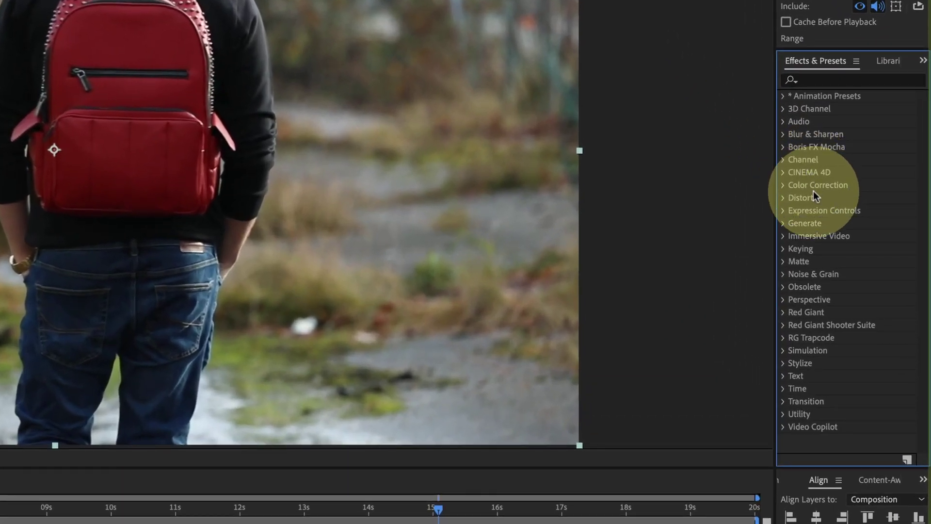
Apply the Color Correction Black & White effect to layer 7's clip
{"action": "left_click", "coordinate": [783, 186]}
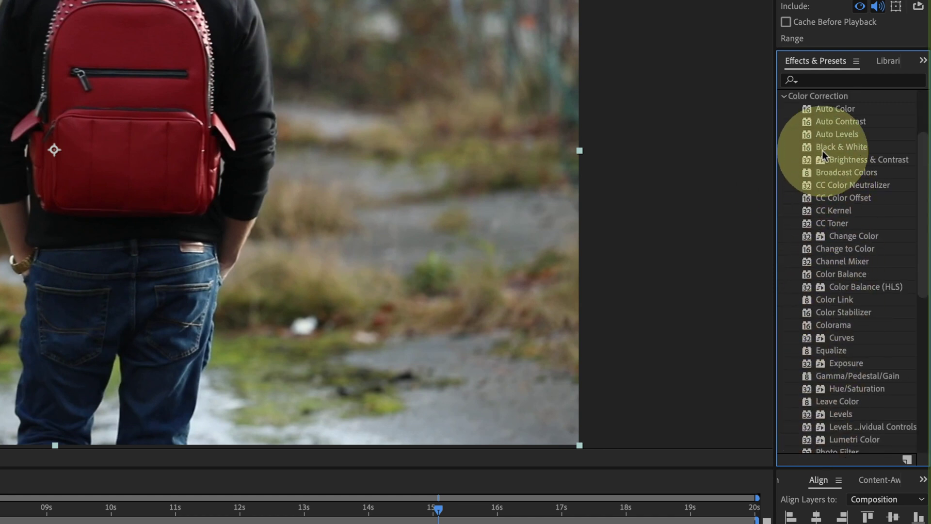
{"action": "left_click", "coordinate": [835, 147]}
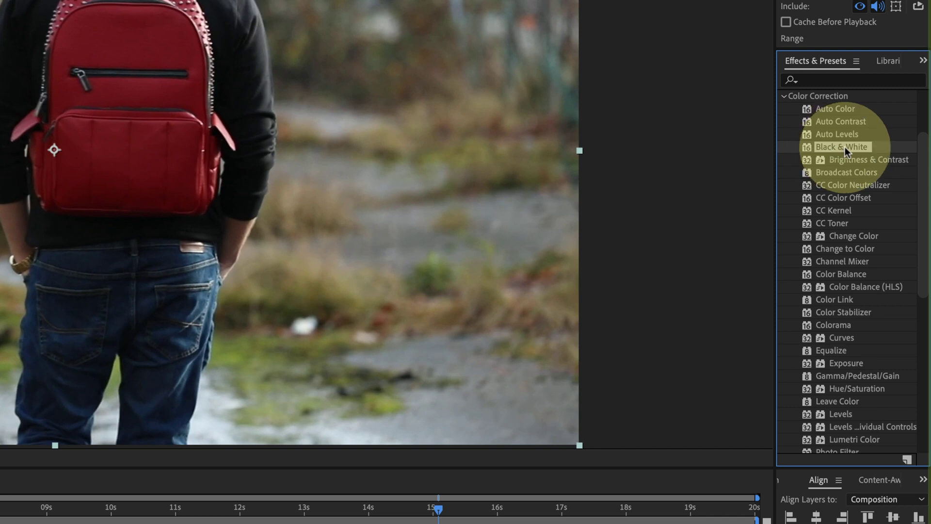
{"action": "left_click_drag", "start_coordinate": [845, 147], "coordinate": [409, 523]}
{"action": "left_click_drag", "start_coordinate": [408, 424], "coordinate": [385, 466]}
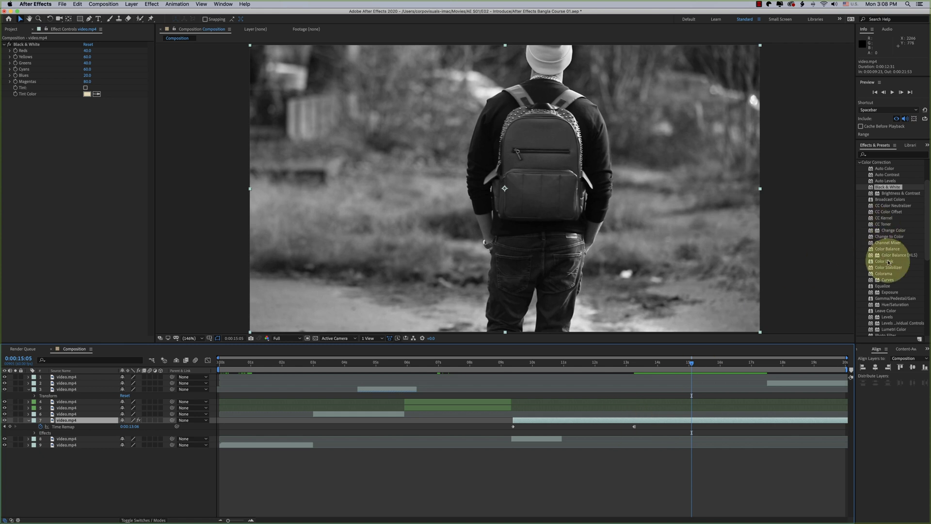
Disable Black & White, then add Levels to layer 7 with Input White lowered to brighten it
{"action": "left_click", "coordinate": [24, 44]}
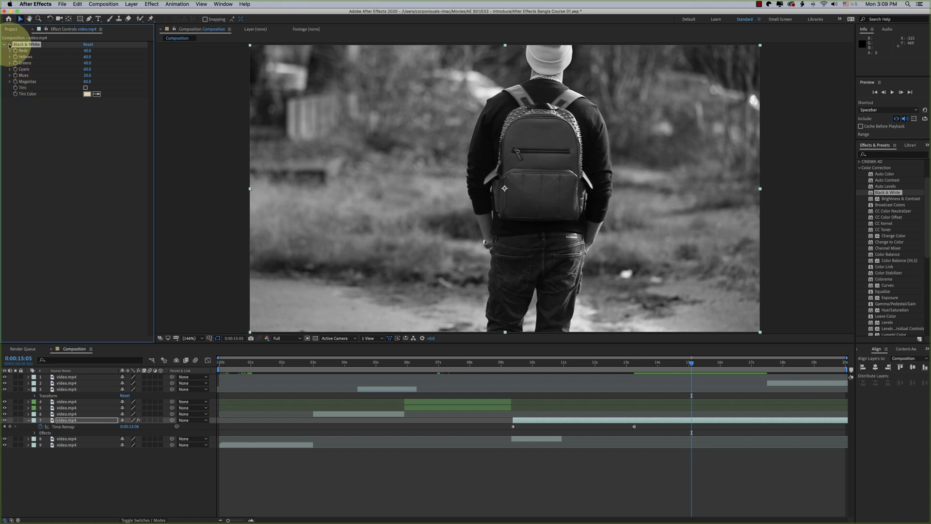
{"action": "left_click", "coordinate": [10, 45]}
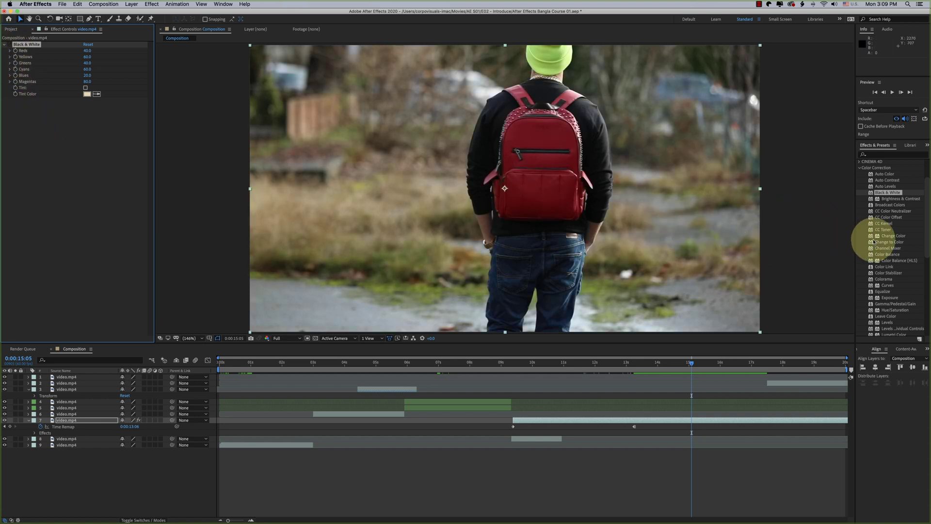
{"action": "scroll", "coordinate": [897, 252], "scroll_direction": "down", "scroll_amount": 1}
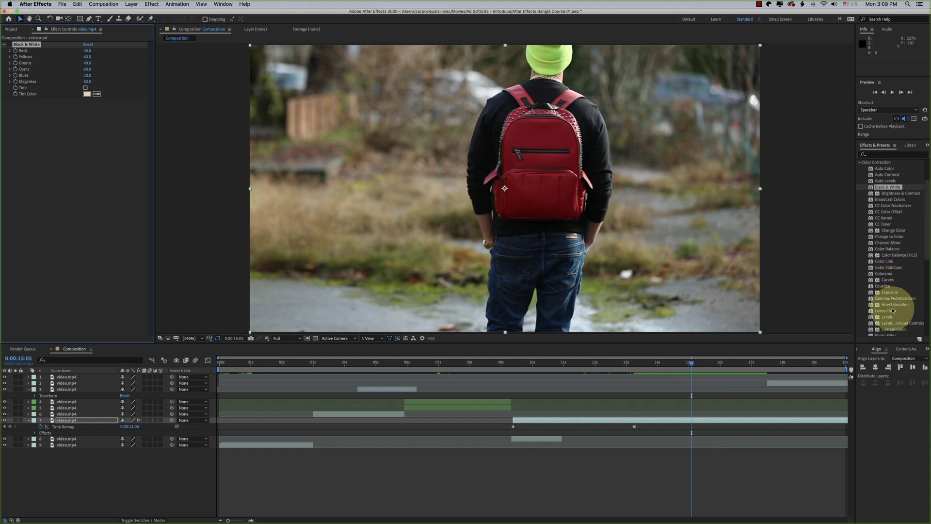
{"action": "left_click_drag", "start_coordinate": [888, 317], "coordinate": [186, 177]}
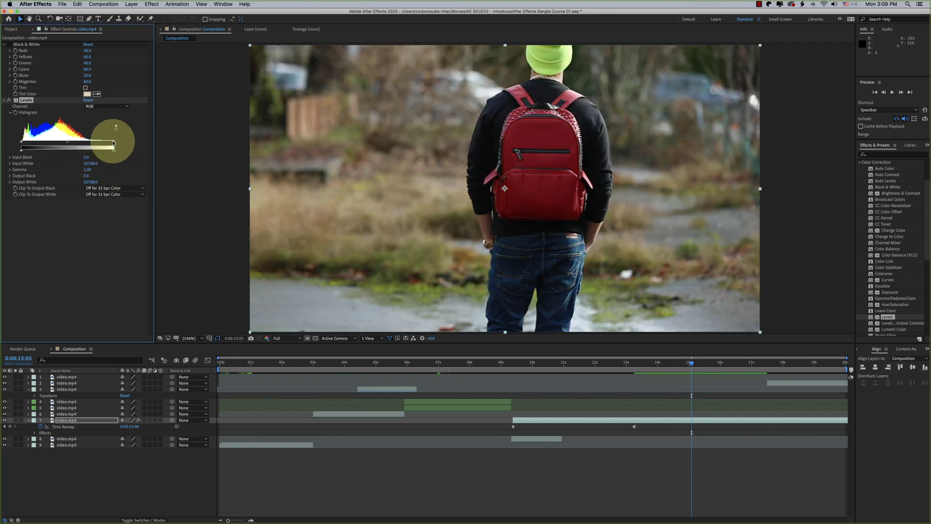
{"action": "left_click_drag", "start_coordinate": [108, 141], "coordinate": [179, 150]}
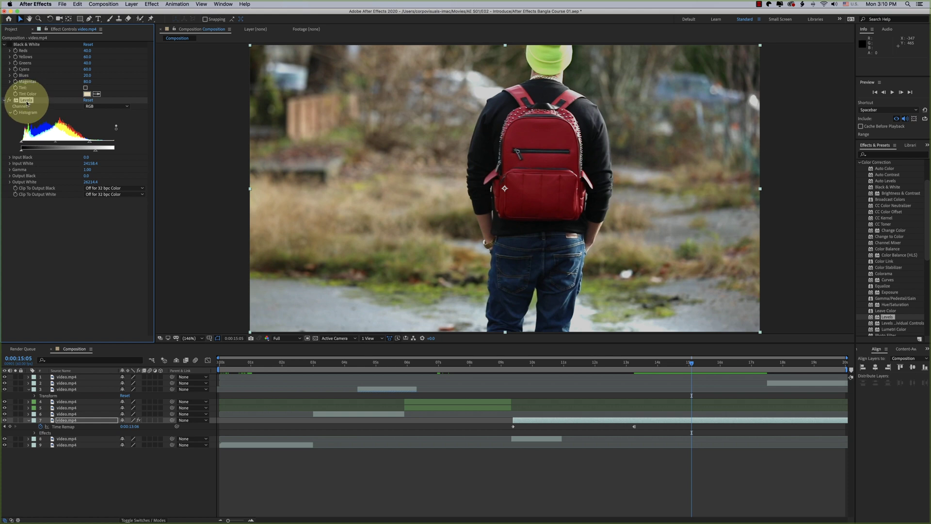
{"action": "right_click", "coordinate": [22, 102]}
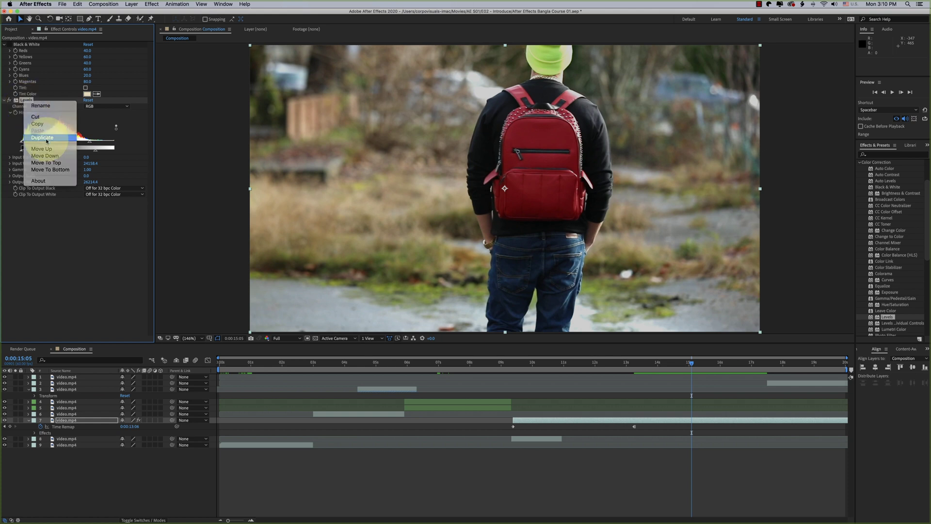
{"action": "left_click", "coordinate": [61, 141]}
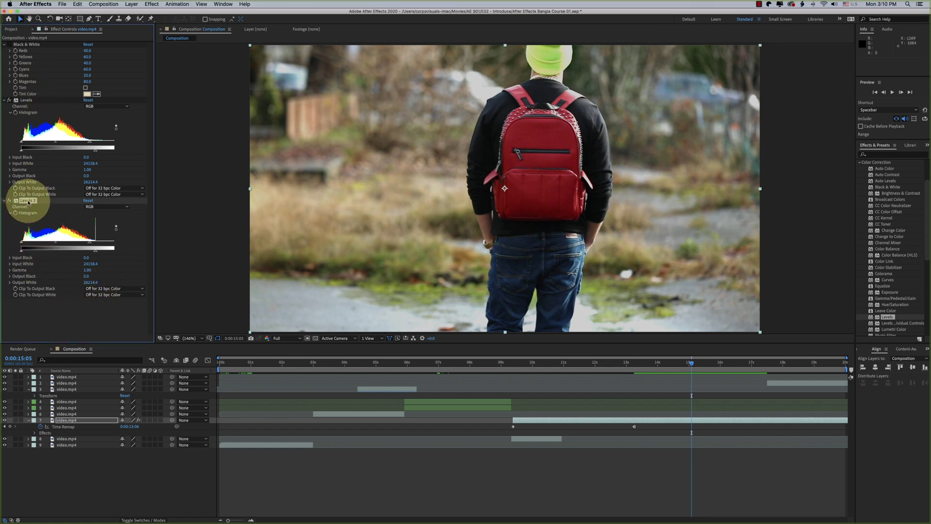
{"action": "key", "text": "Delete"}
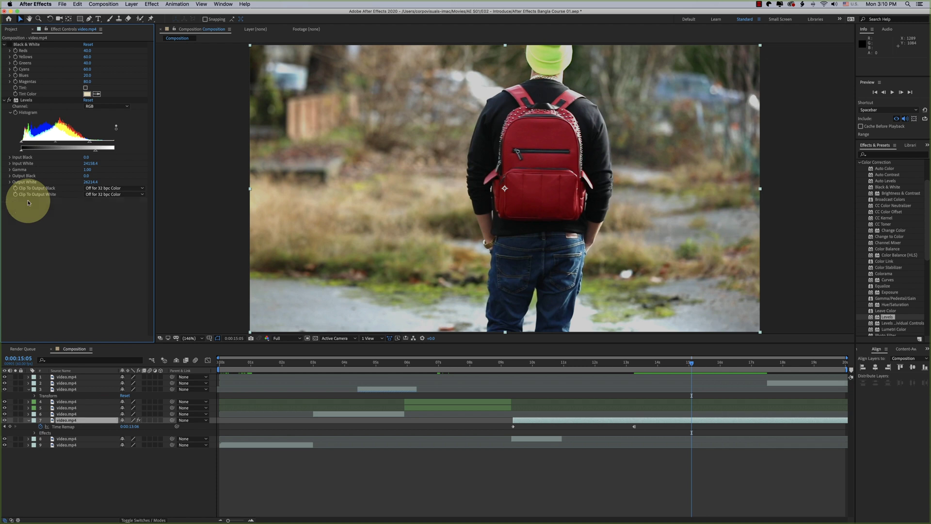